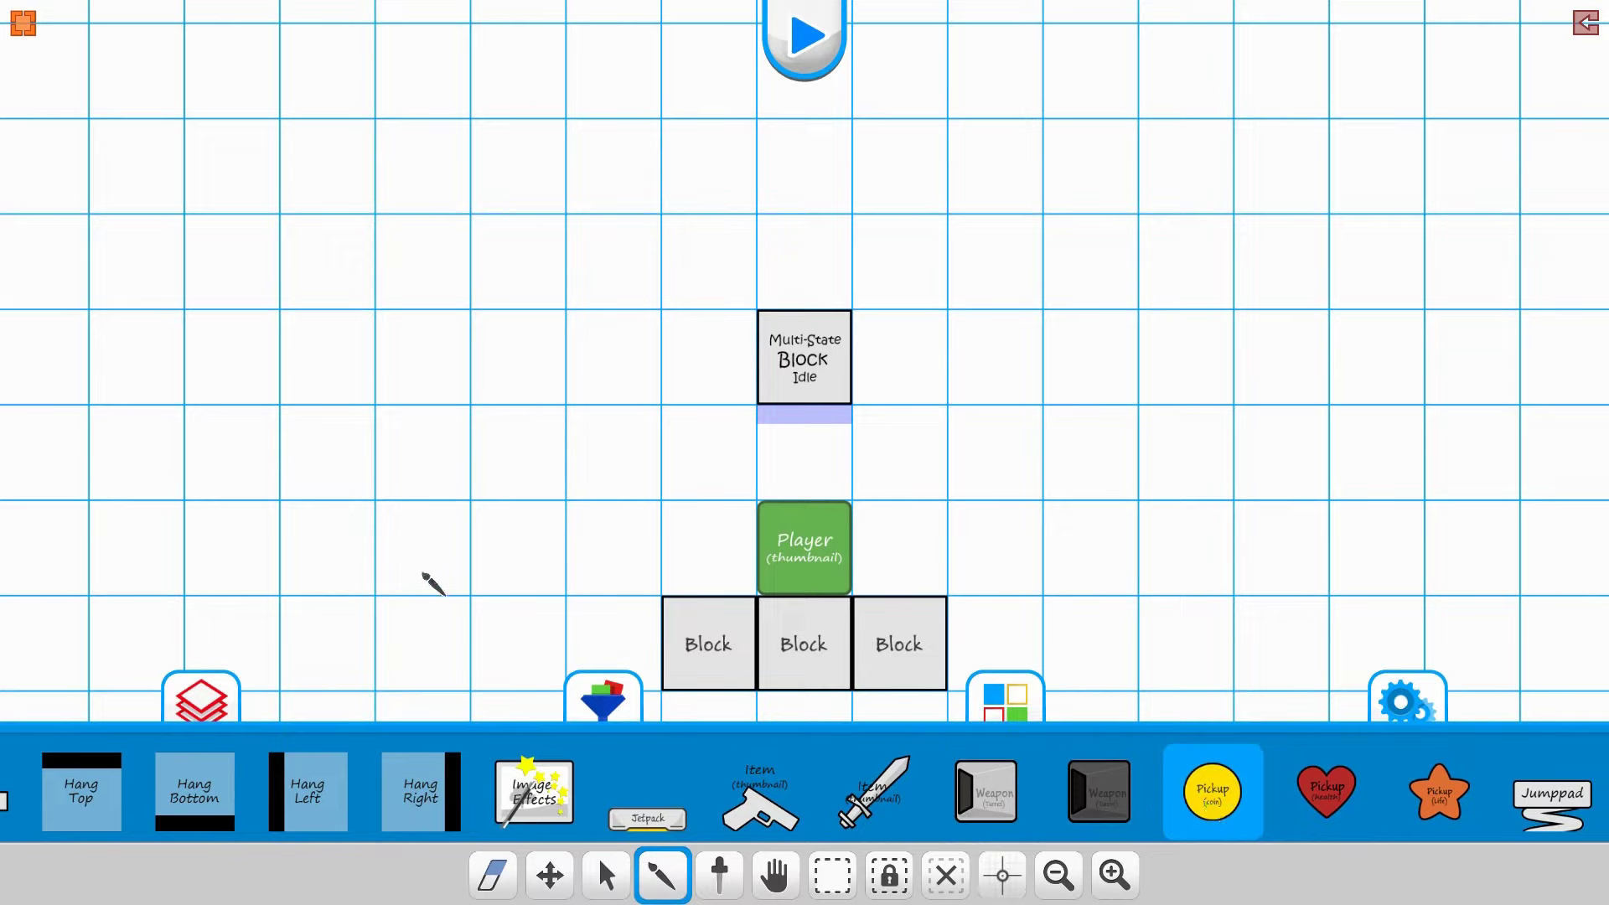
Place a coin pickup four cells left of the player and link it to the Multi-State Block with the star marker.
click(429, 580)
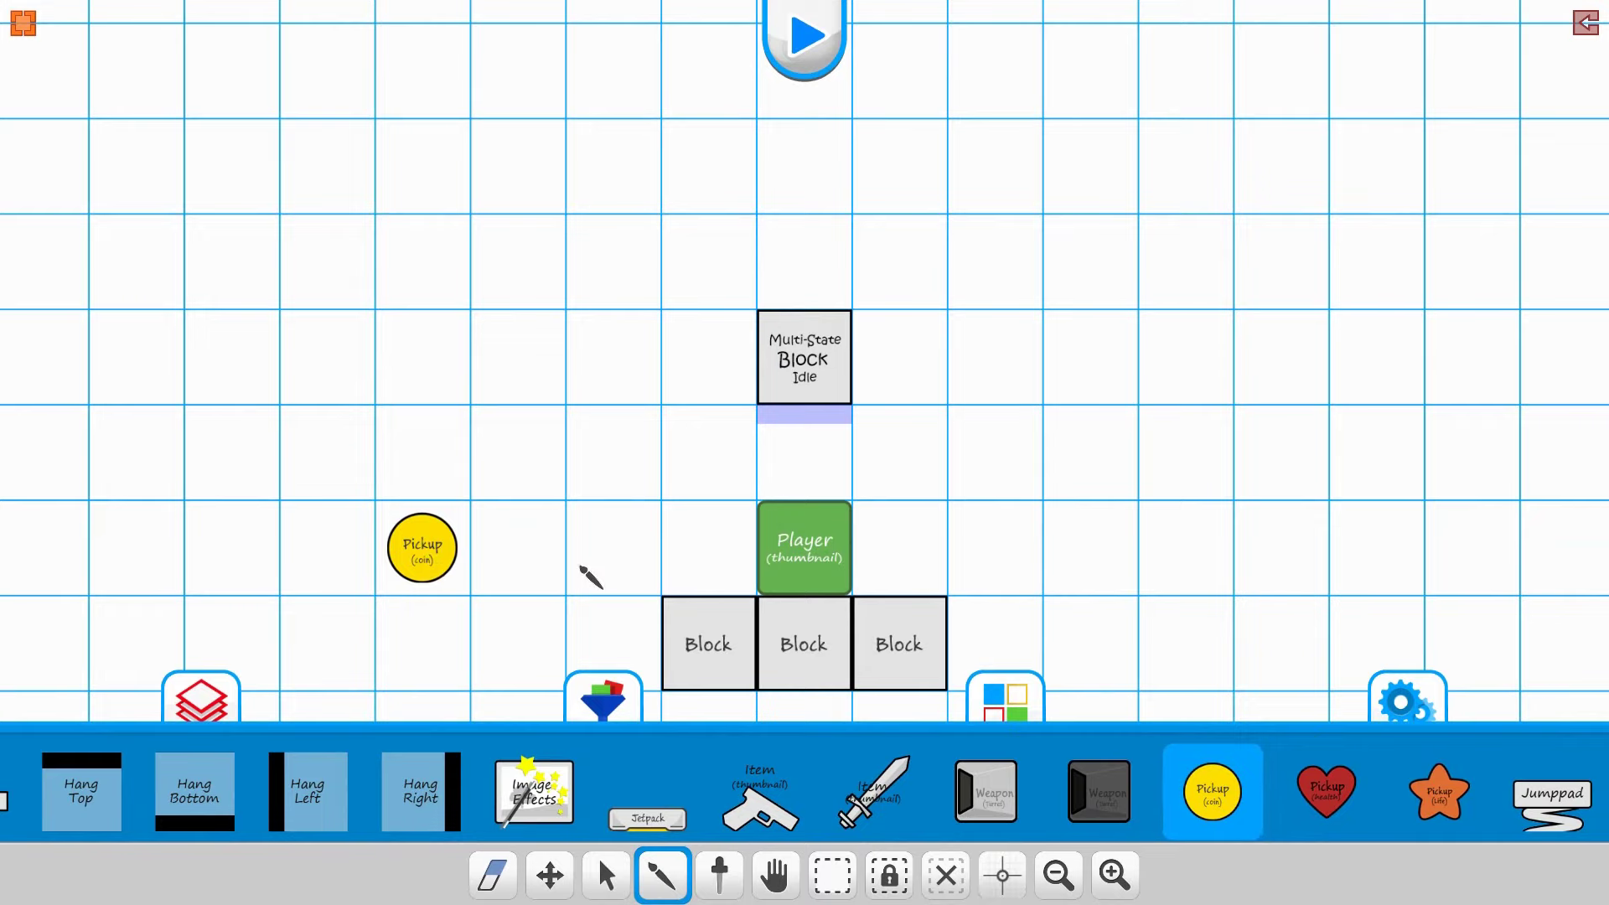
click(606, 874)
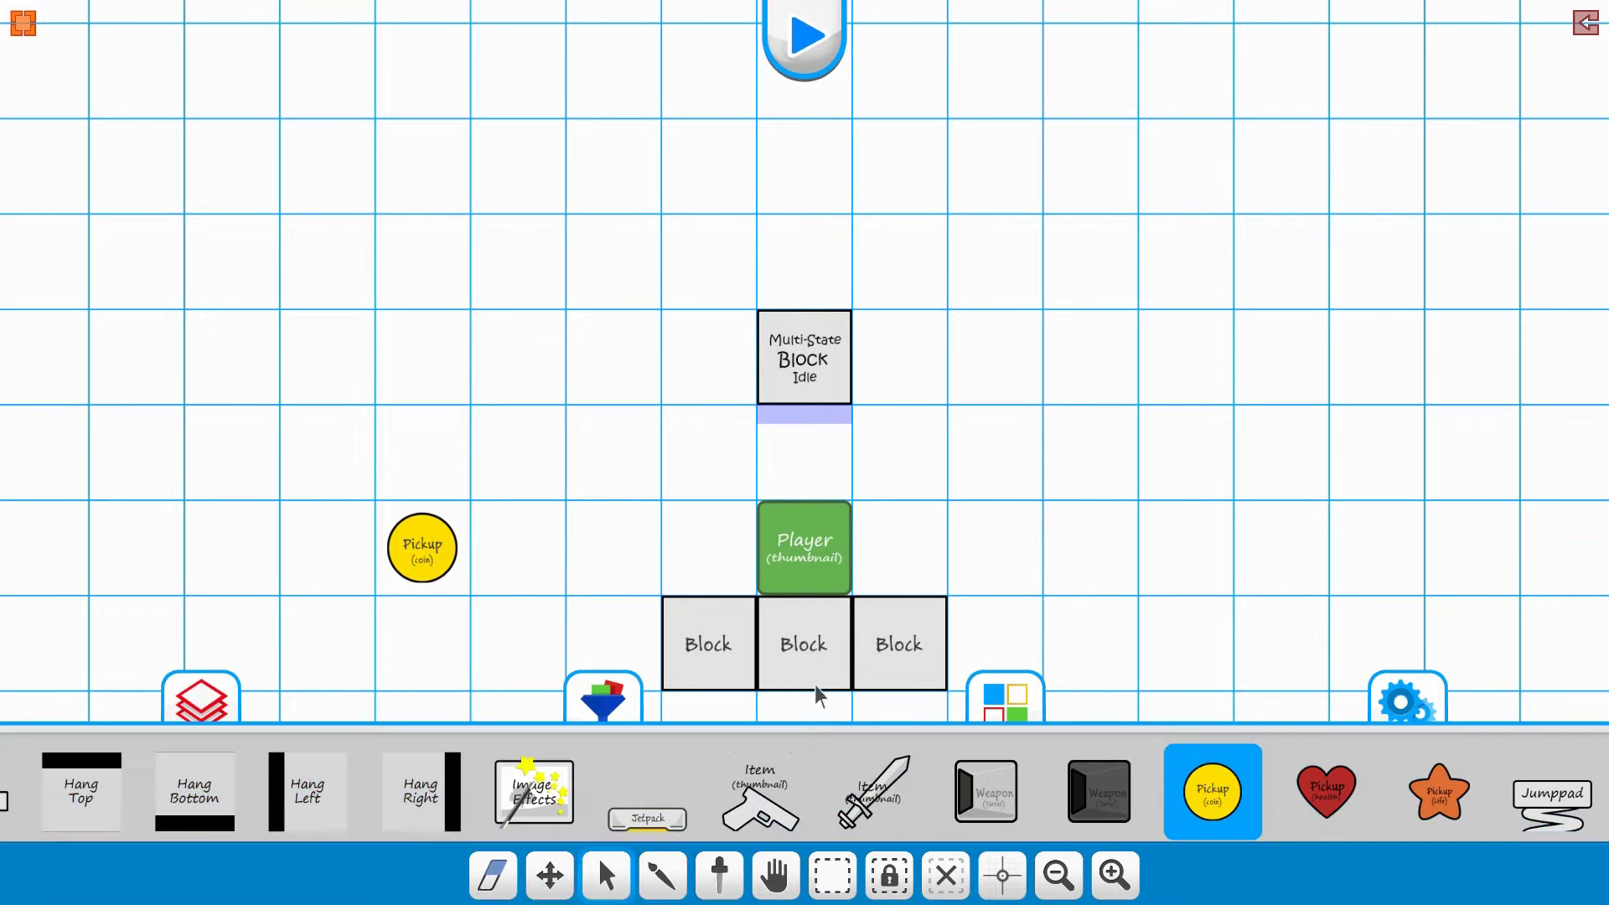
click(803, 377)
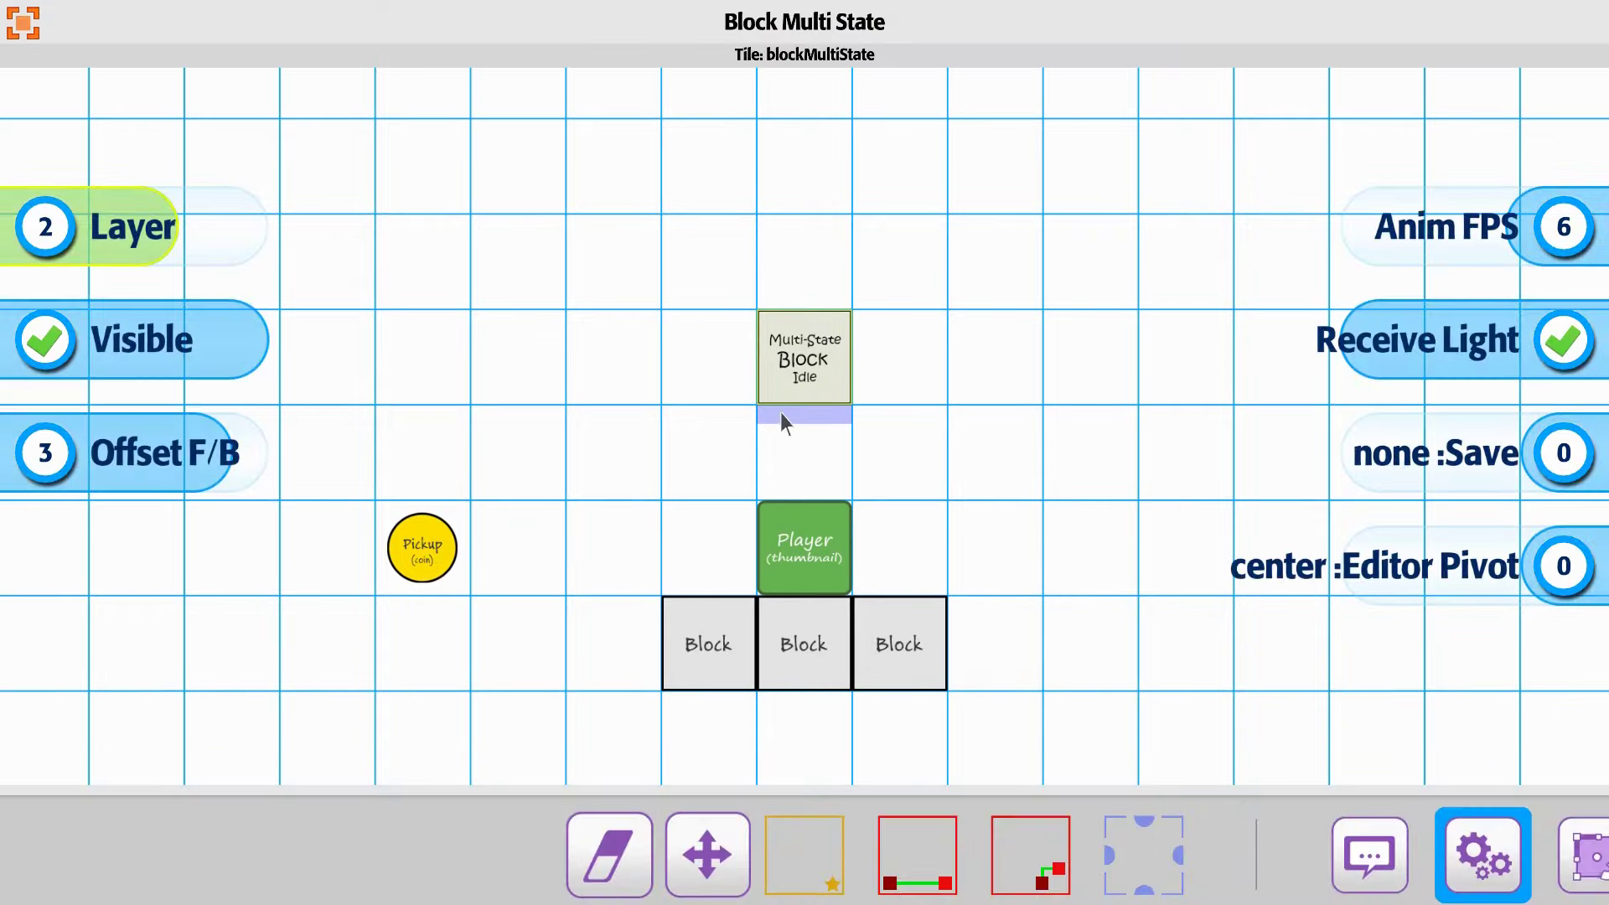
mouse_move(1215, 868)
mouse_down()
mouse_move(402, 849)
mouse_move(1215, 856)
mouse_up()
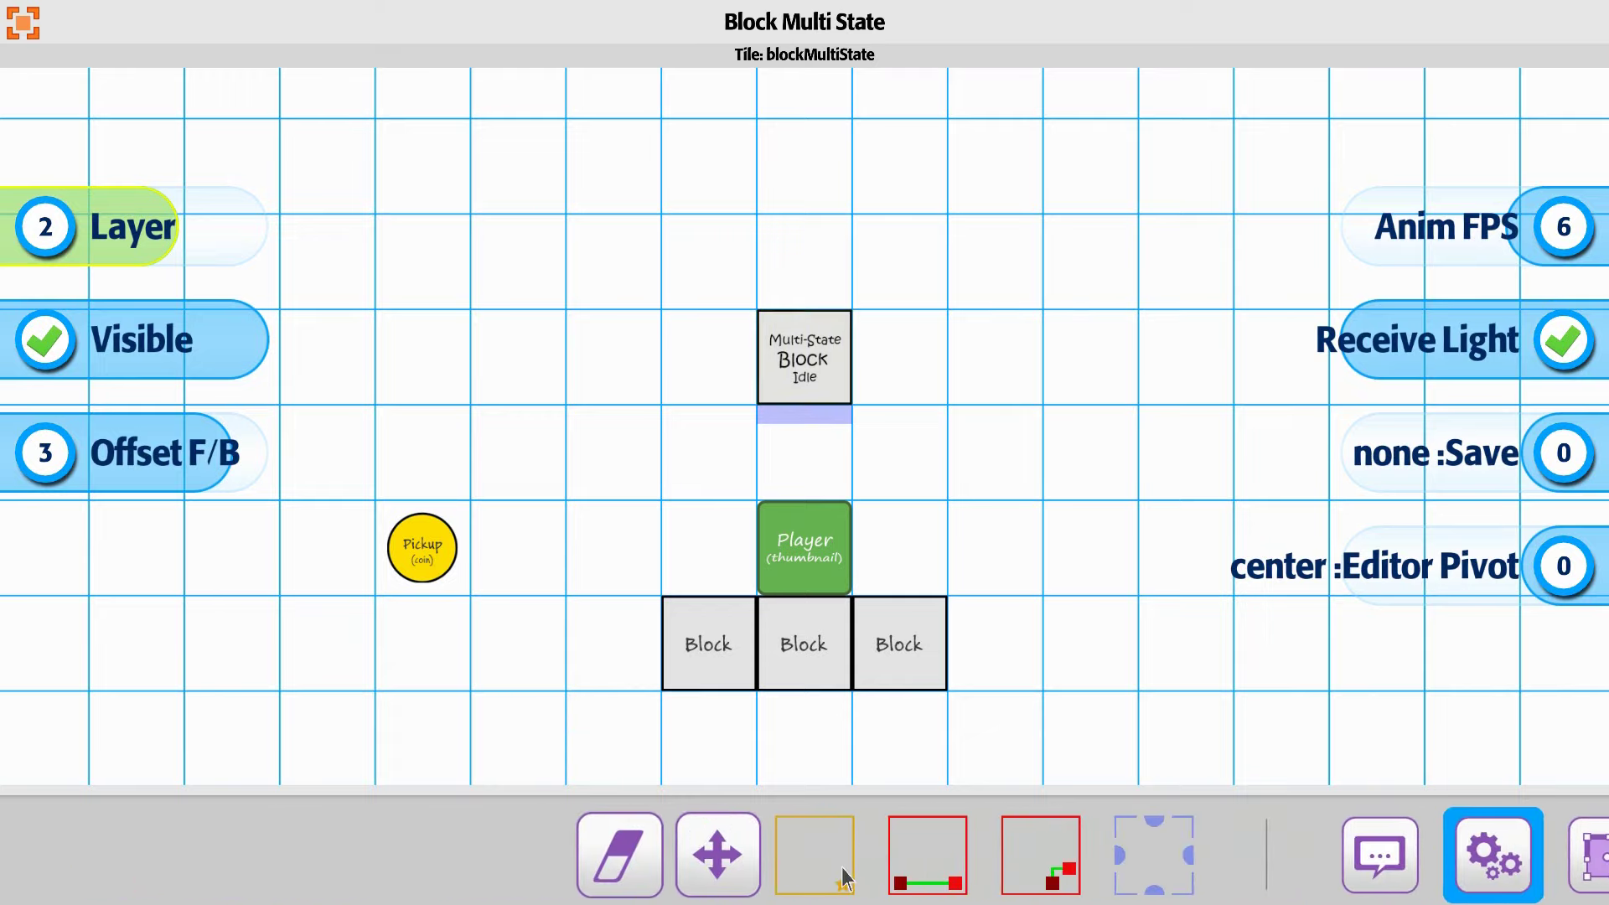
click(846, 833)
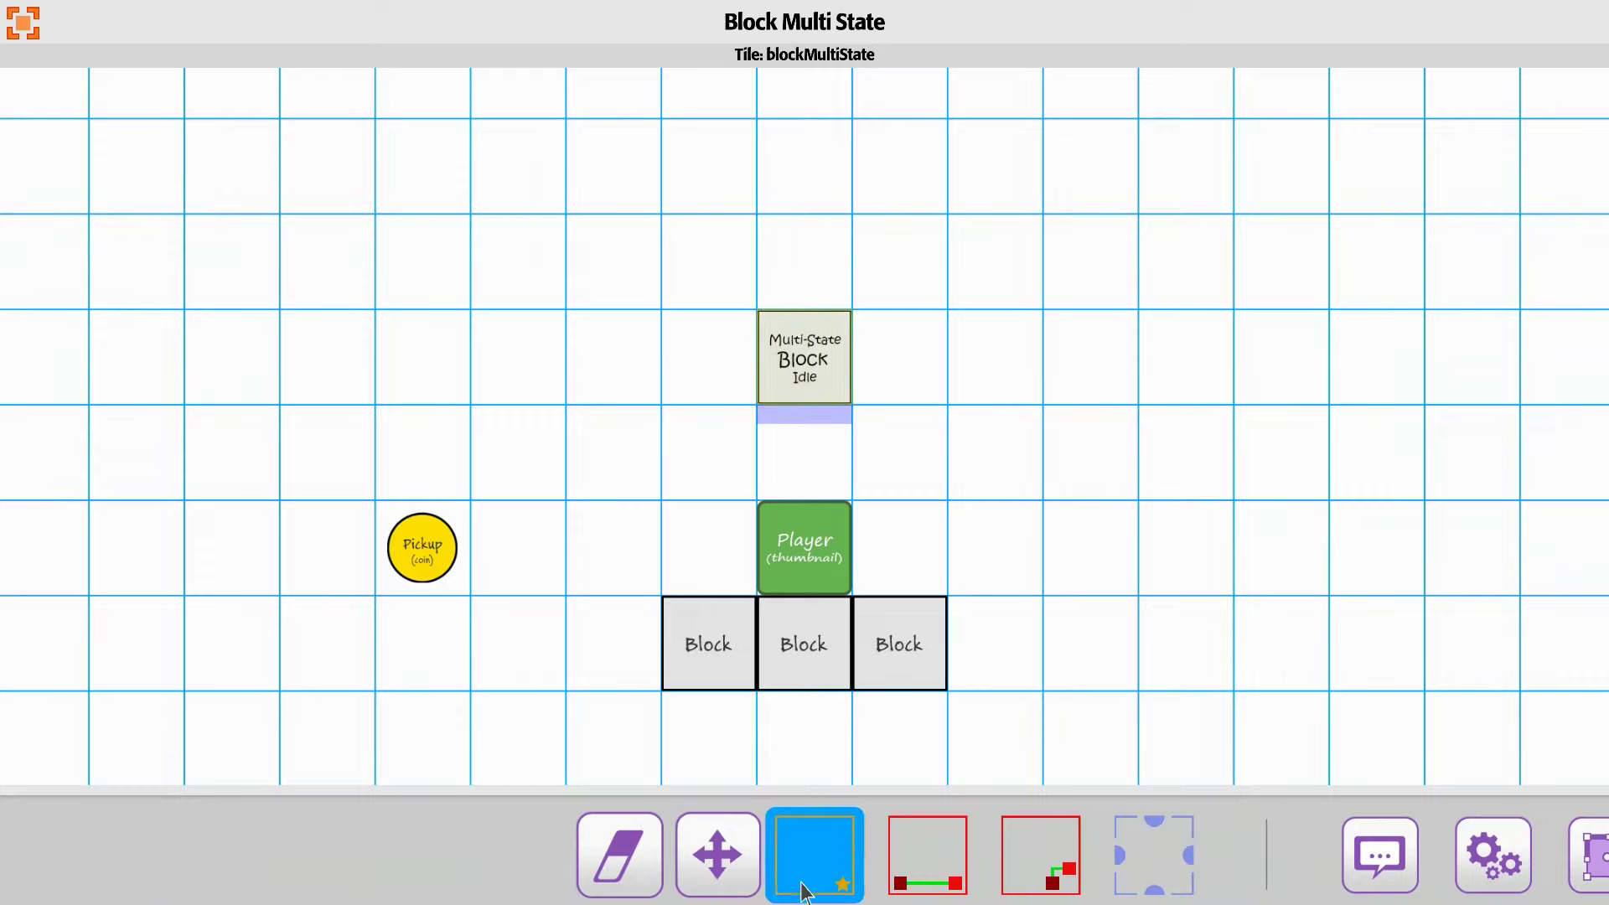
click(429, 562)
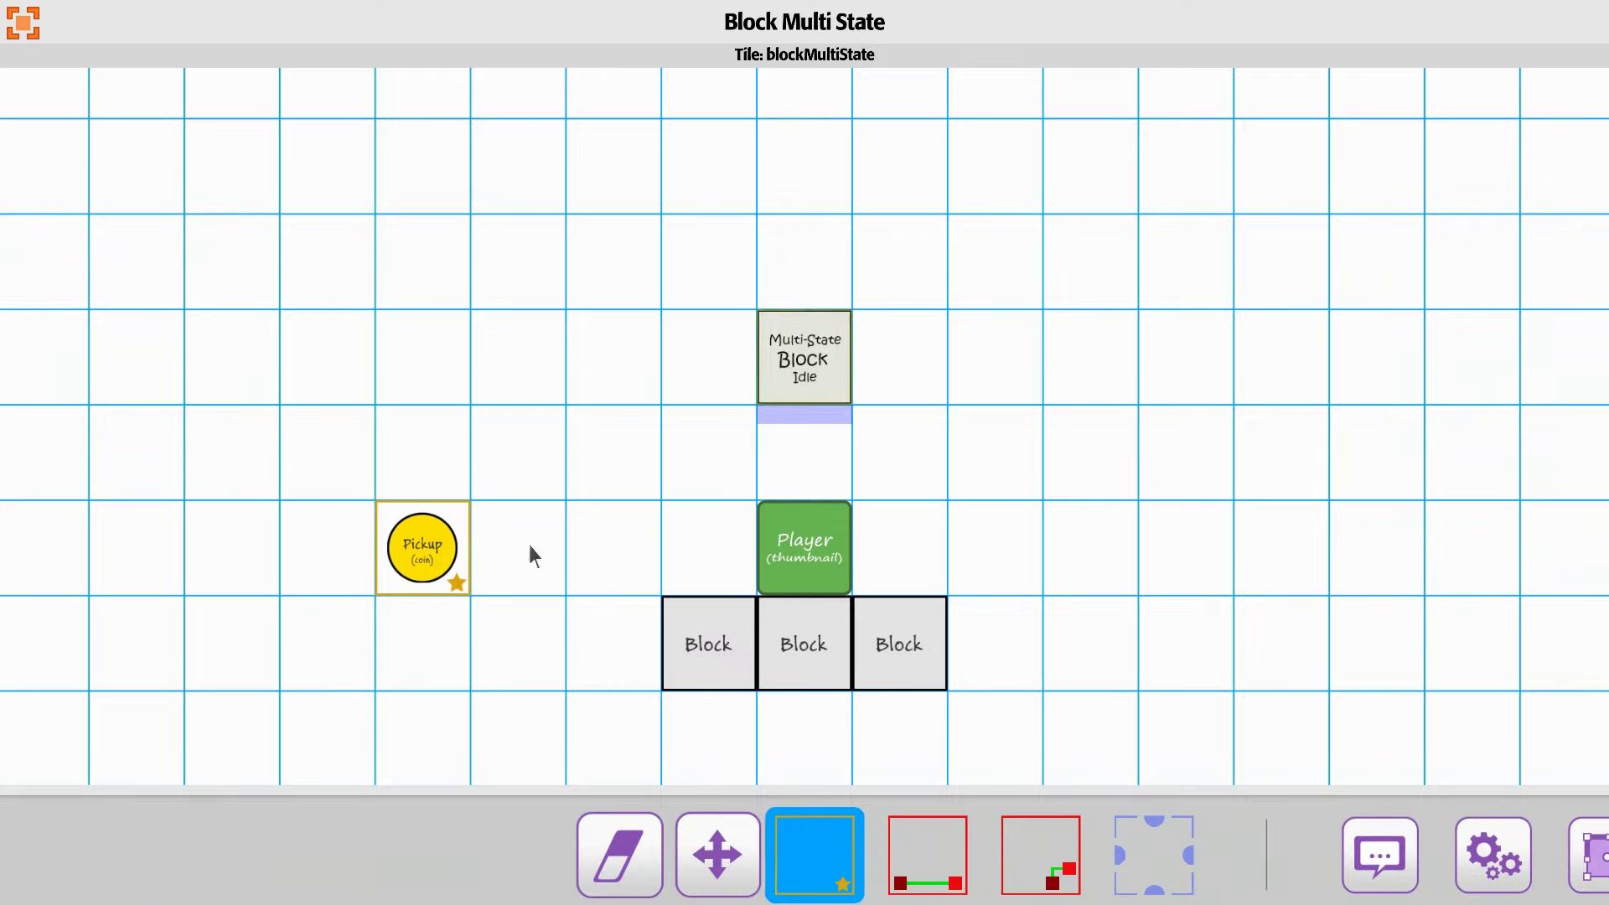
Examine the block's Multi State Spawn Settings, cycling Spawn When through moveDelay and moveBack and back to moveTo.
drag(1218, 859, 84, 870)
drag(992, 862, 182, 863)
drag(852, 847, 555, 841)
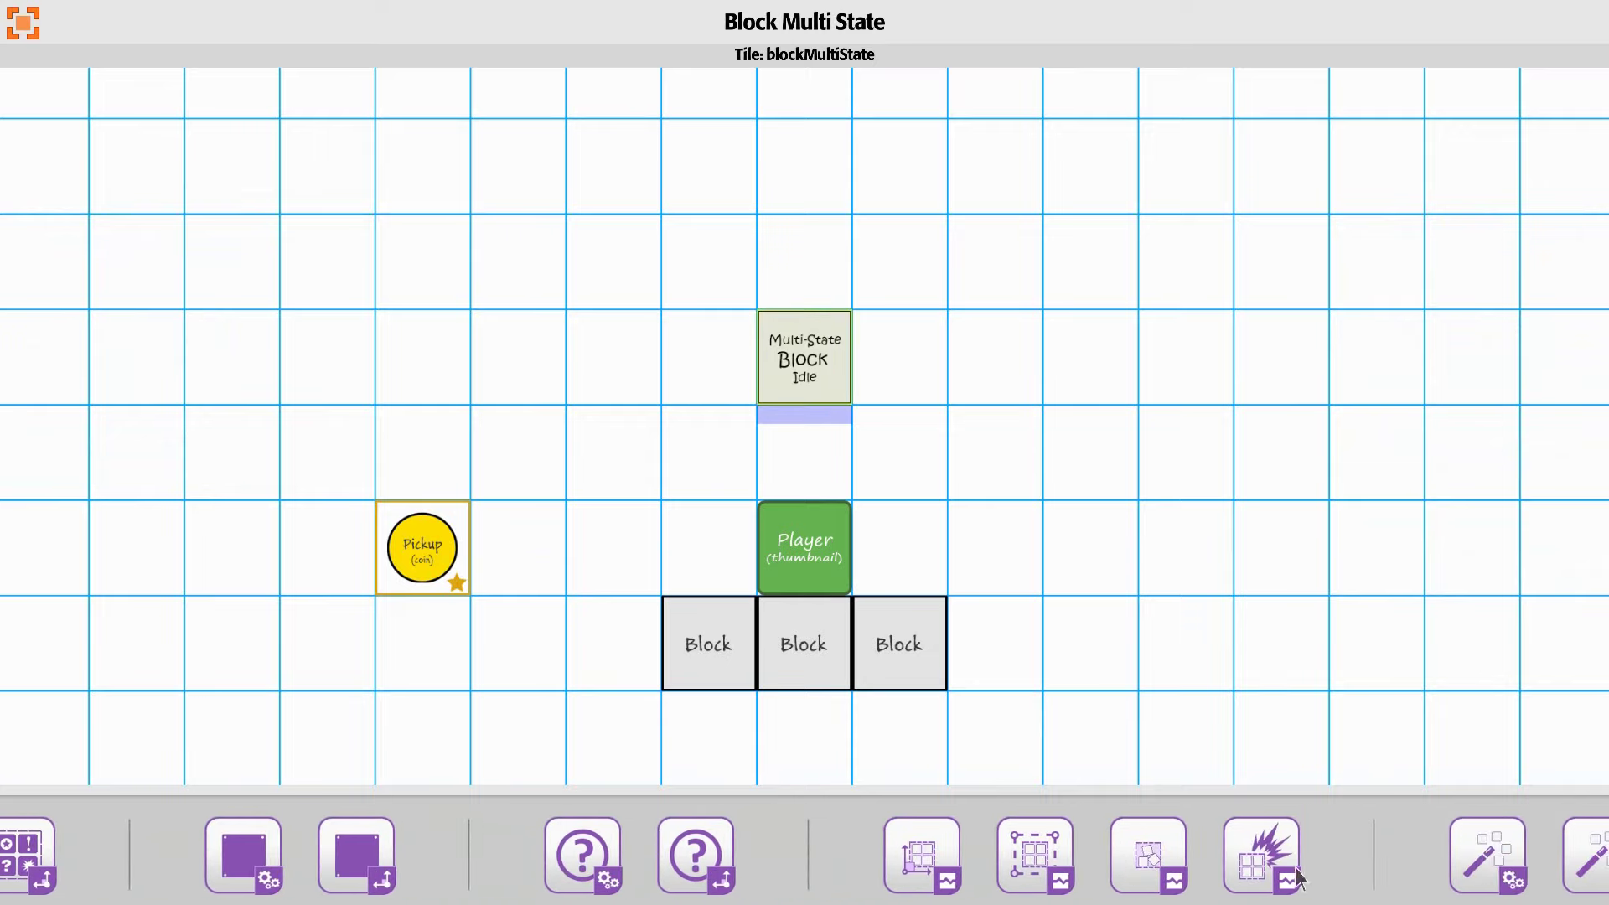
drag(1336, 872, 811, 872)
drag(596, 846, 244, 832)
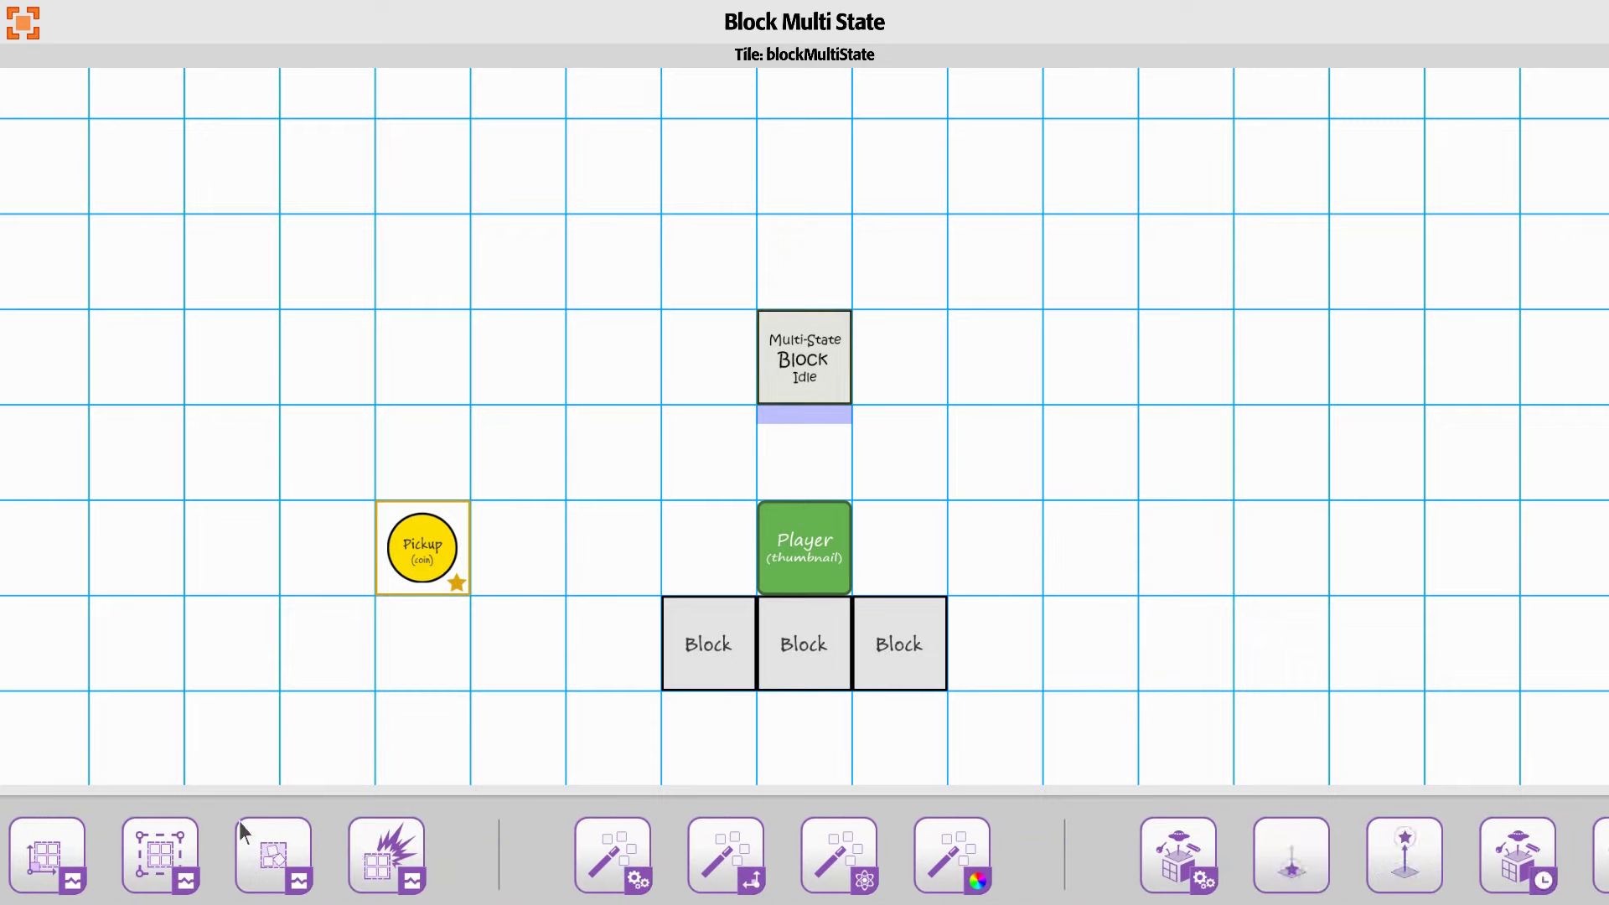
drag(1308, 855, 240, 855)
drag(725, 855, 1207, 863)
click(624, 863)
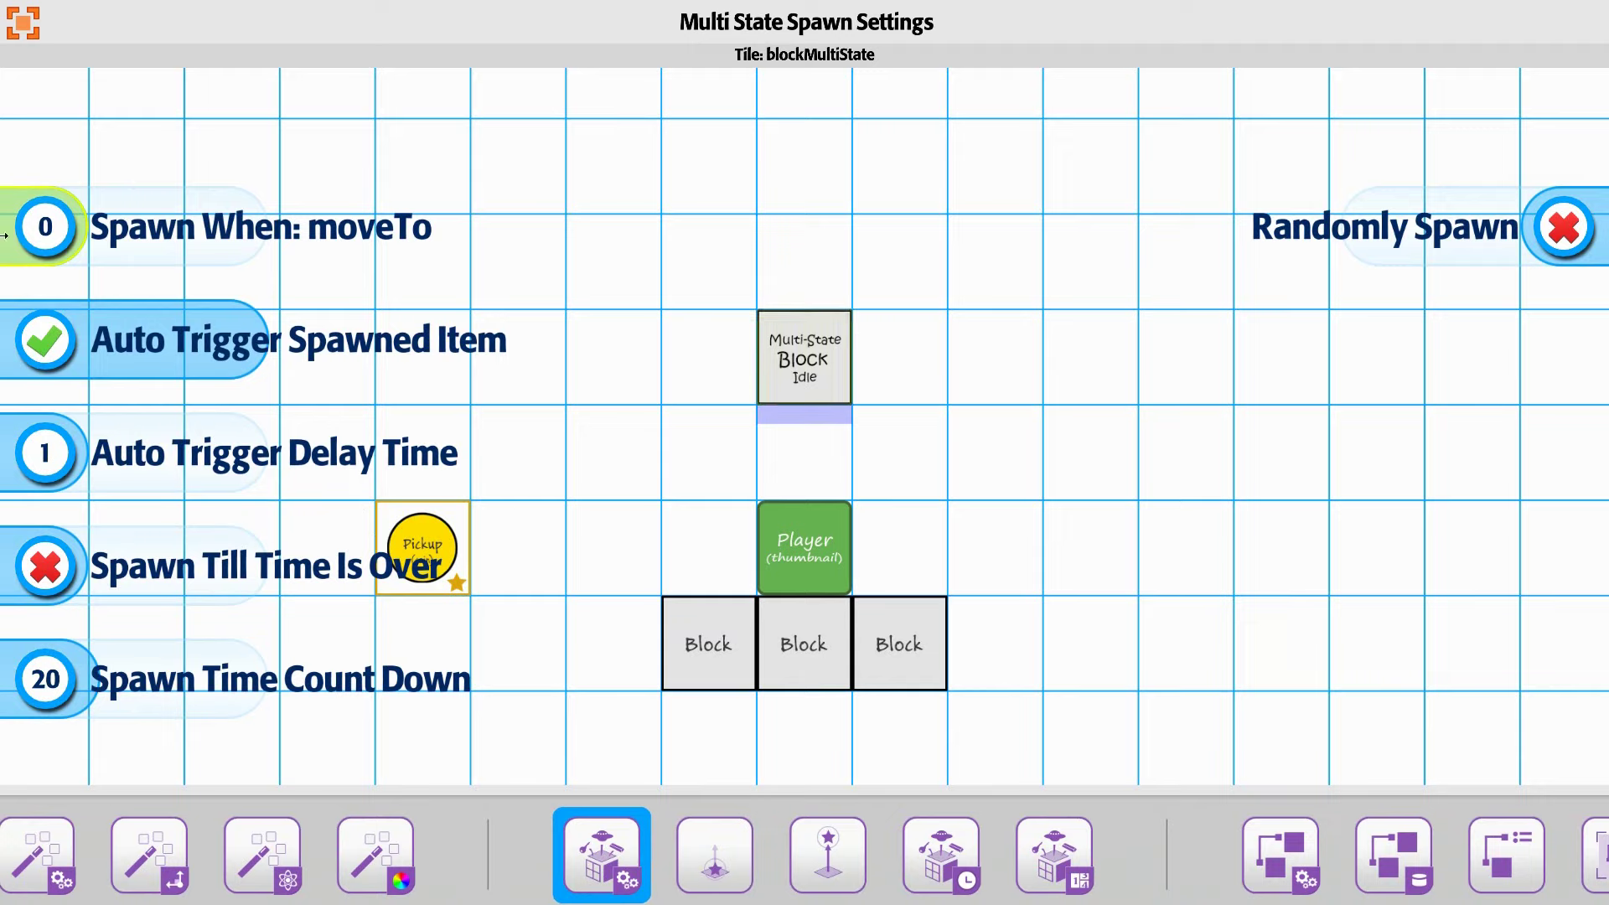
click(142, 251)
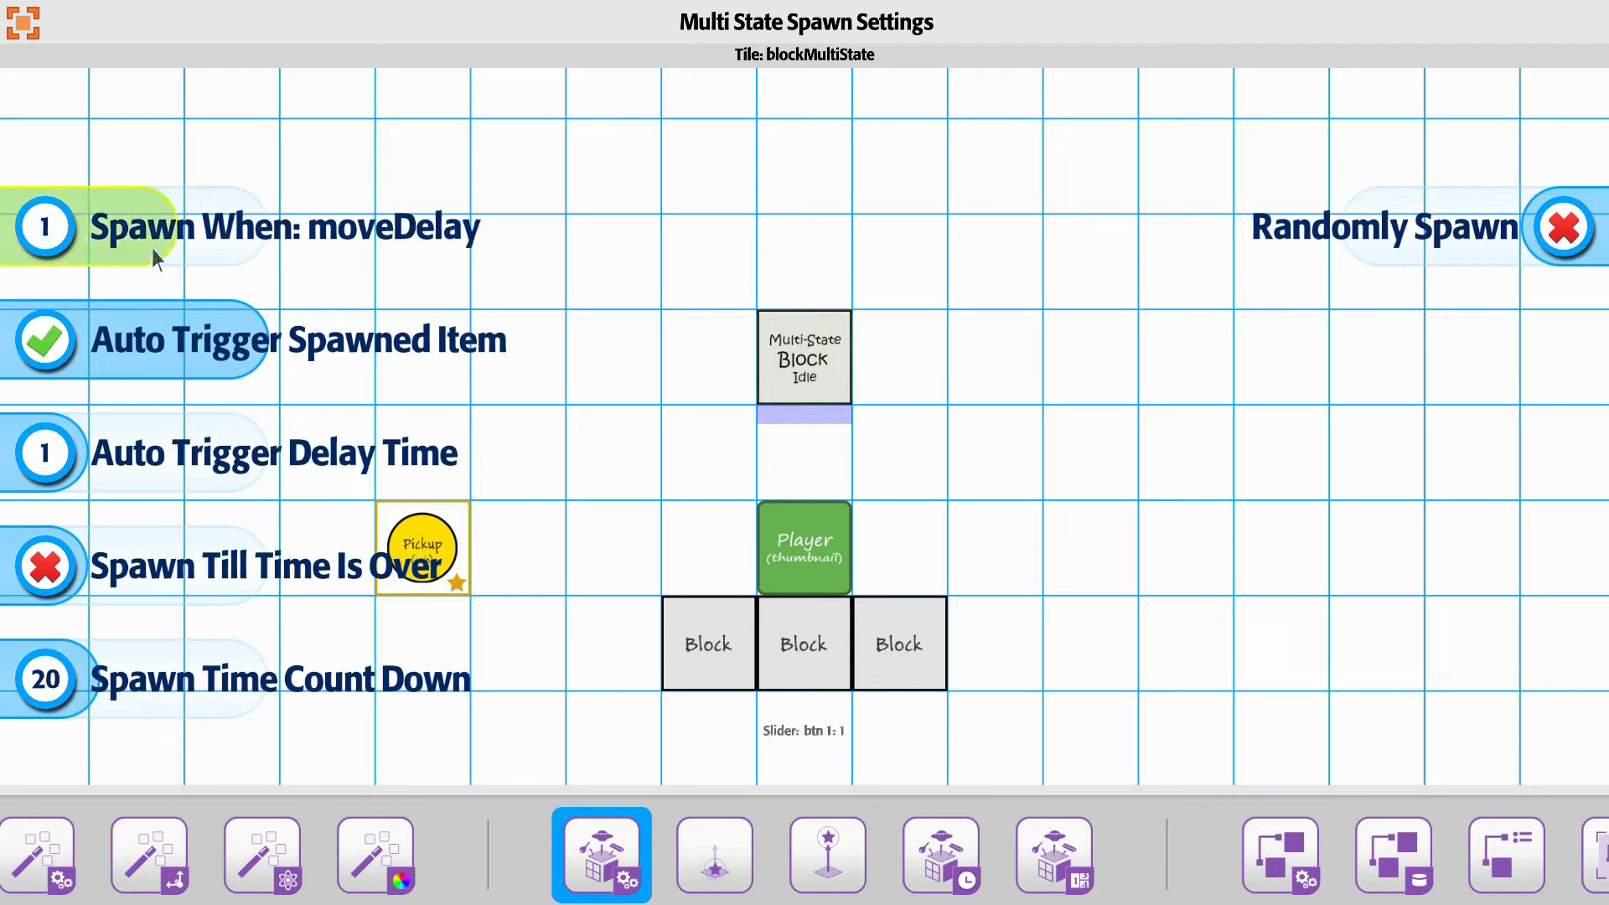
scroll(621, 330, down, 1)
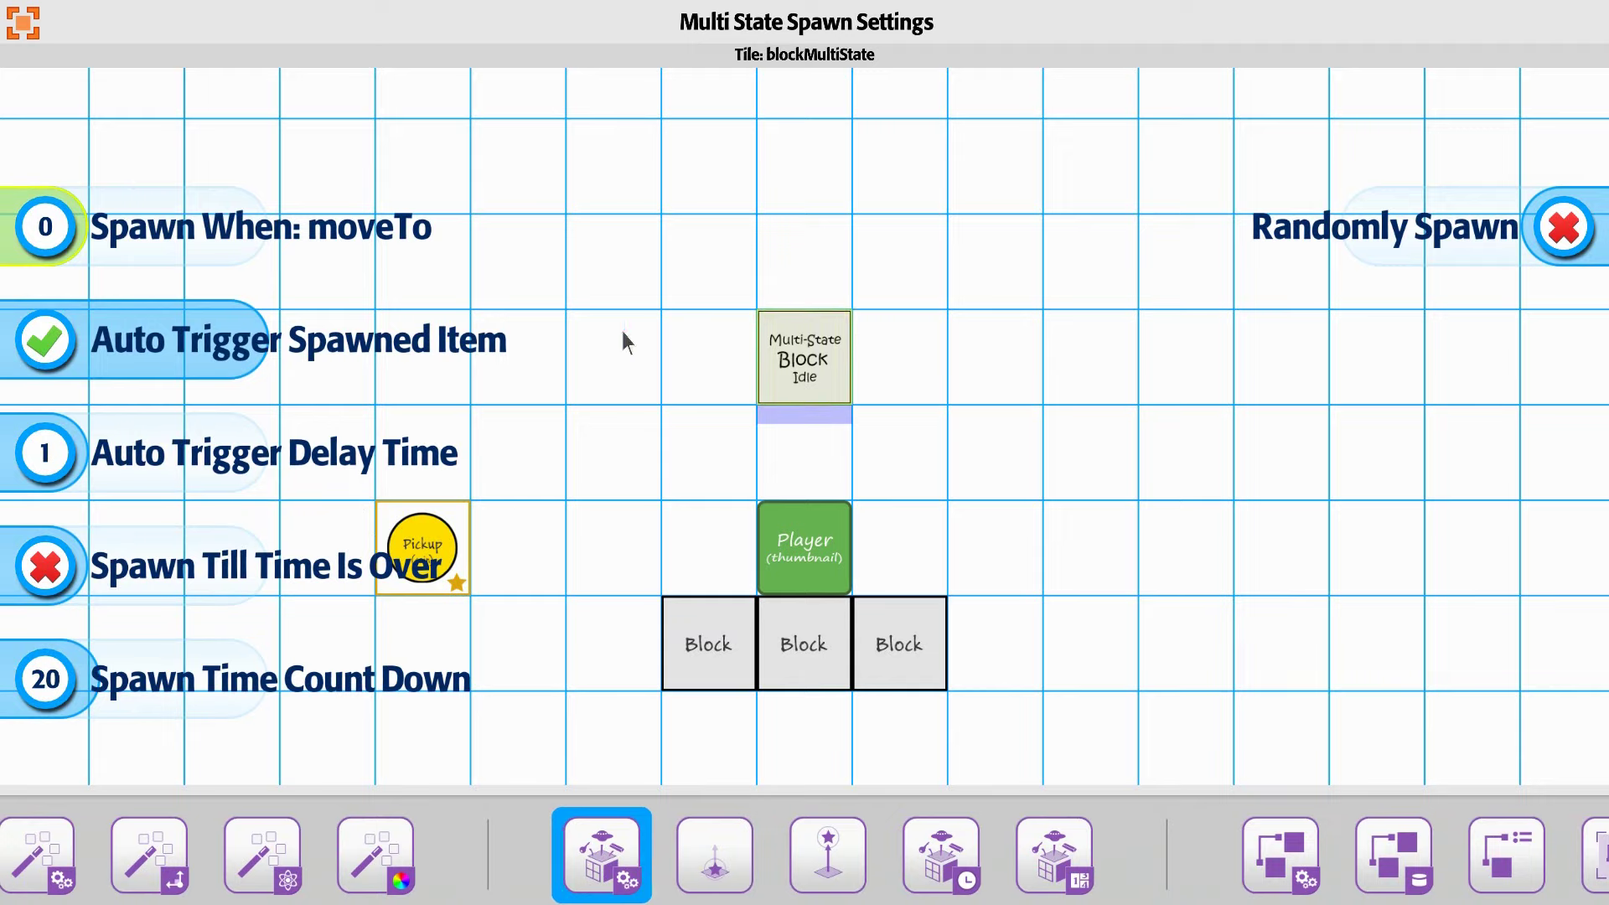
scroll(803, 264, up, 1)
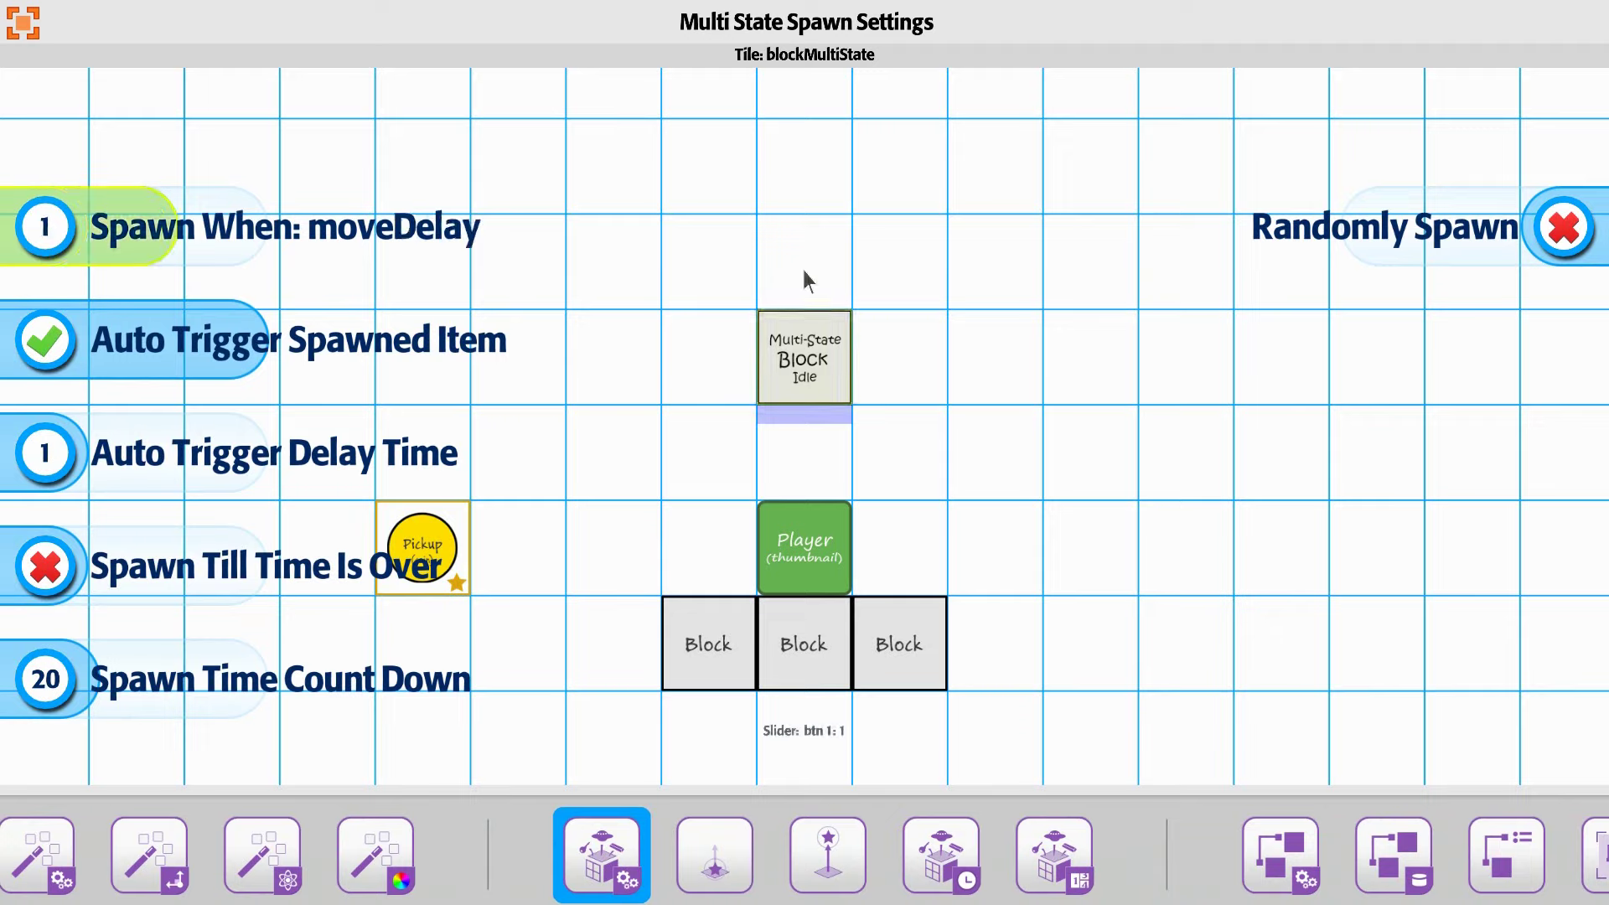
scroll(796, 233, up, 1)
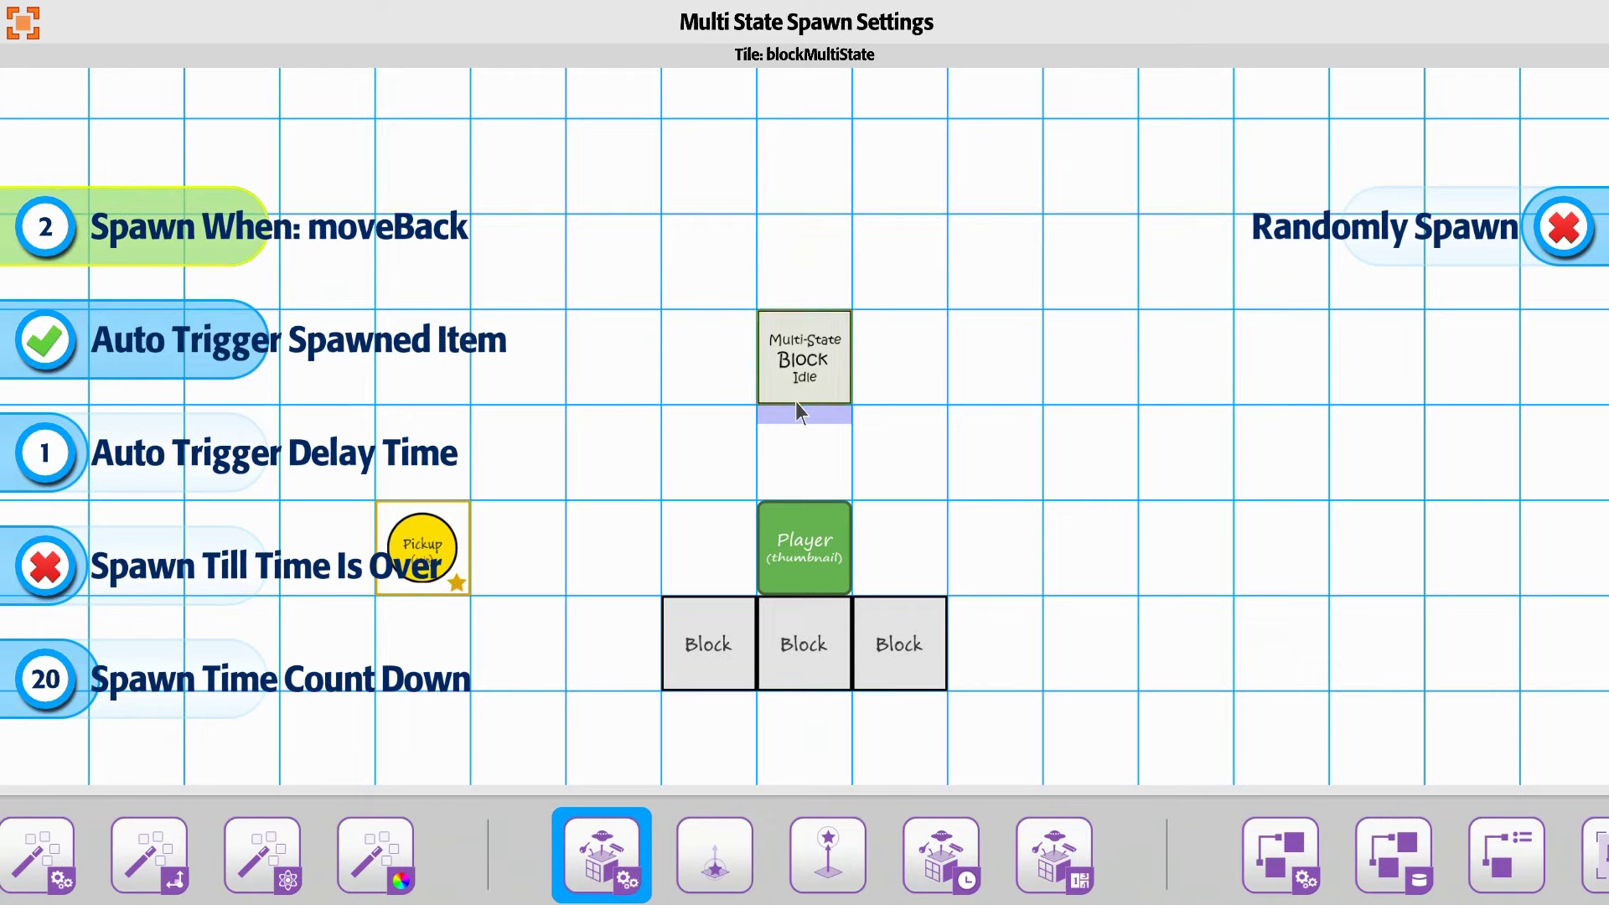
scroll(796, 400, down, 1)
scroll(796, 401, down, 1)
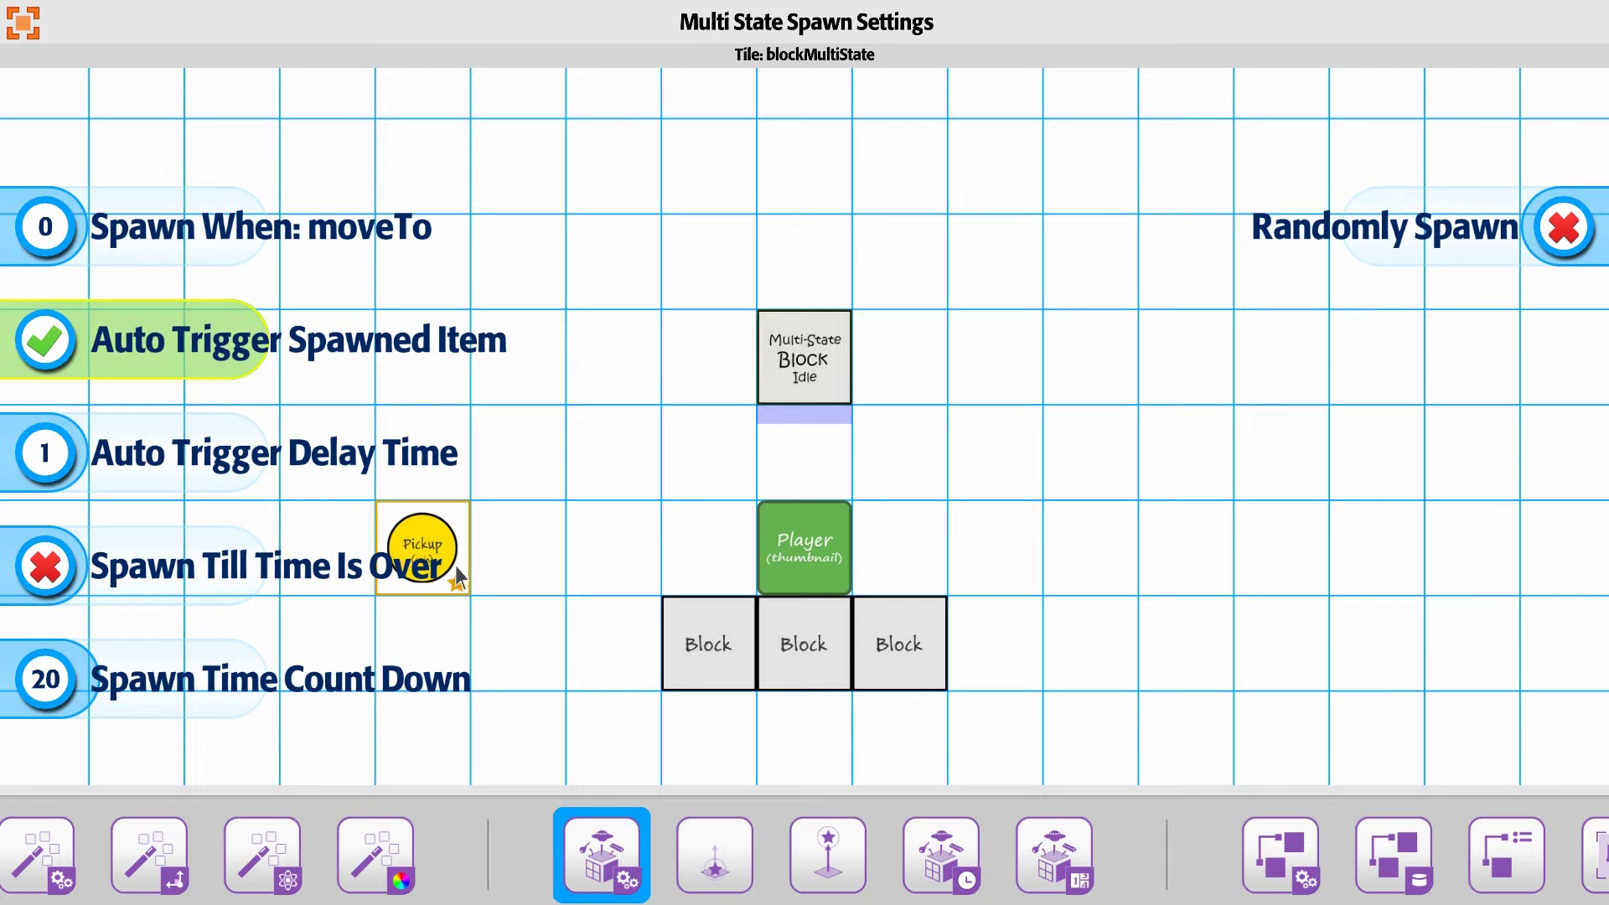
key(Down)
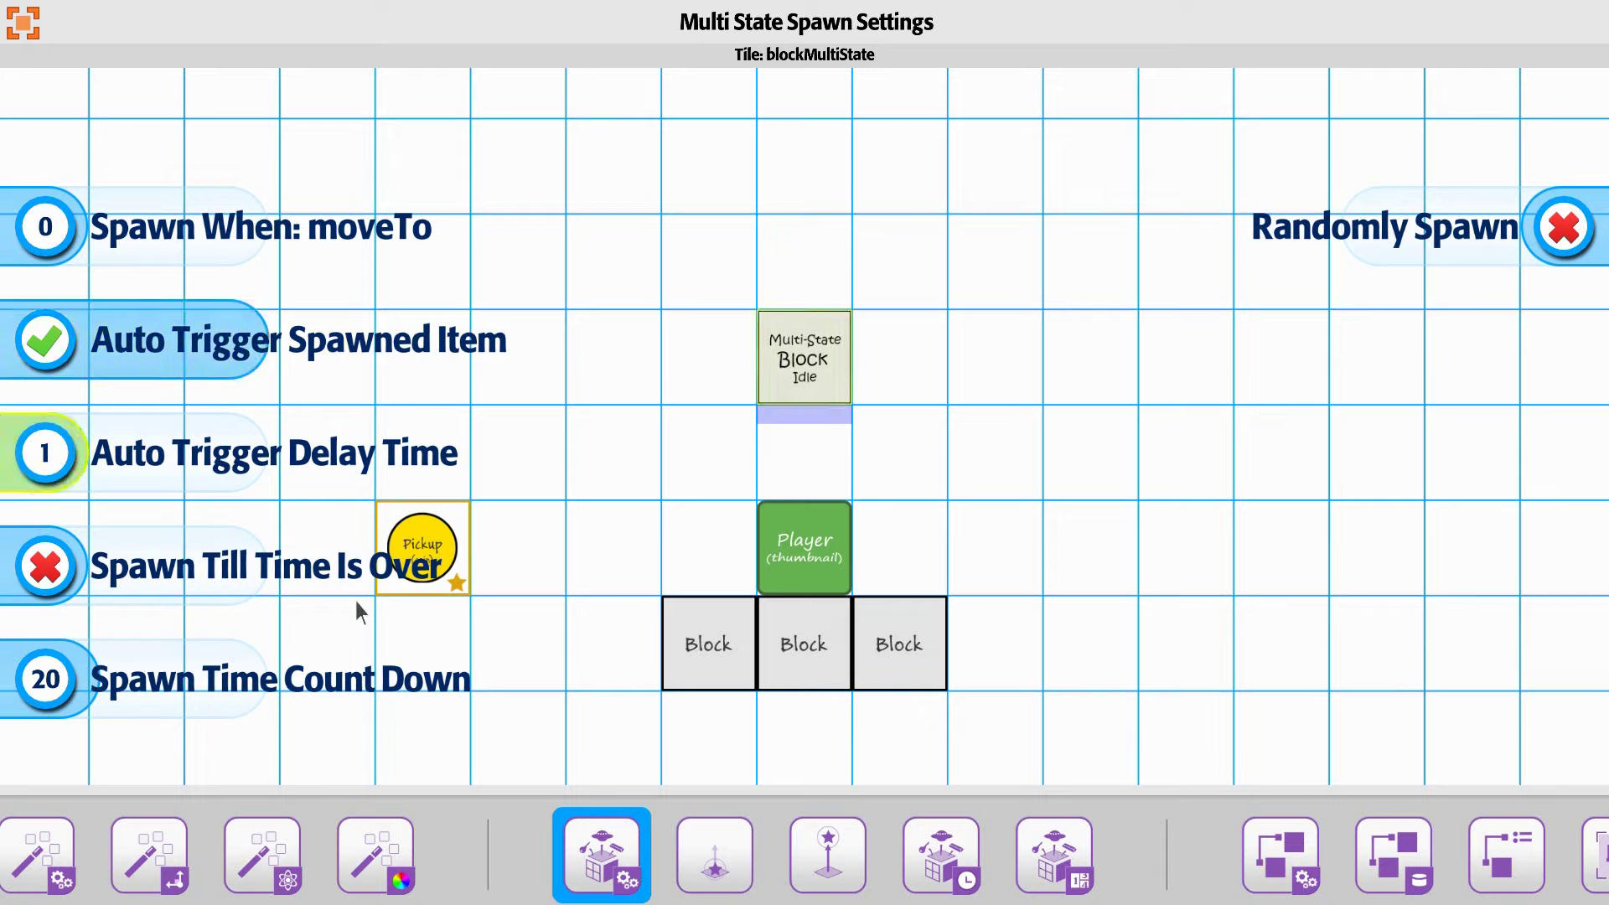
key(Down)
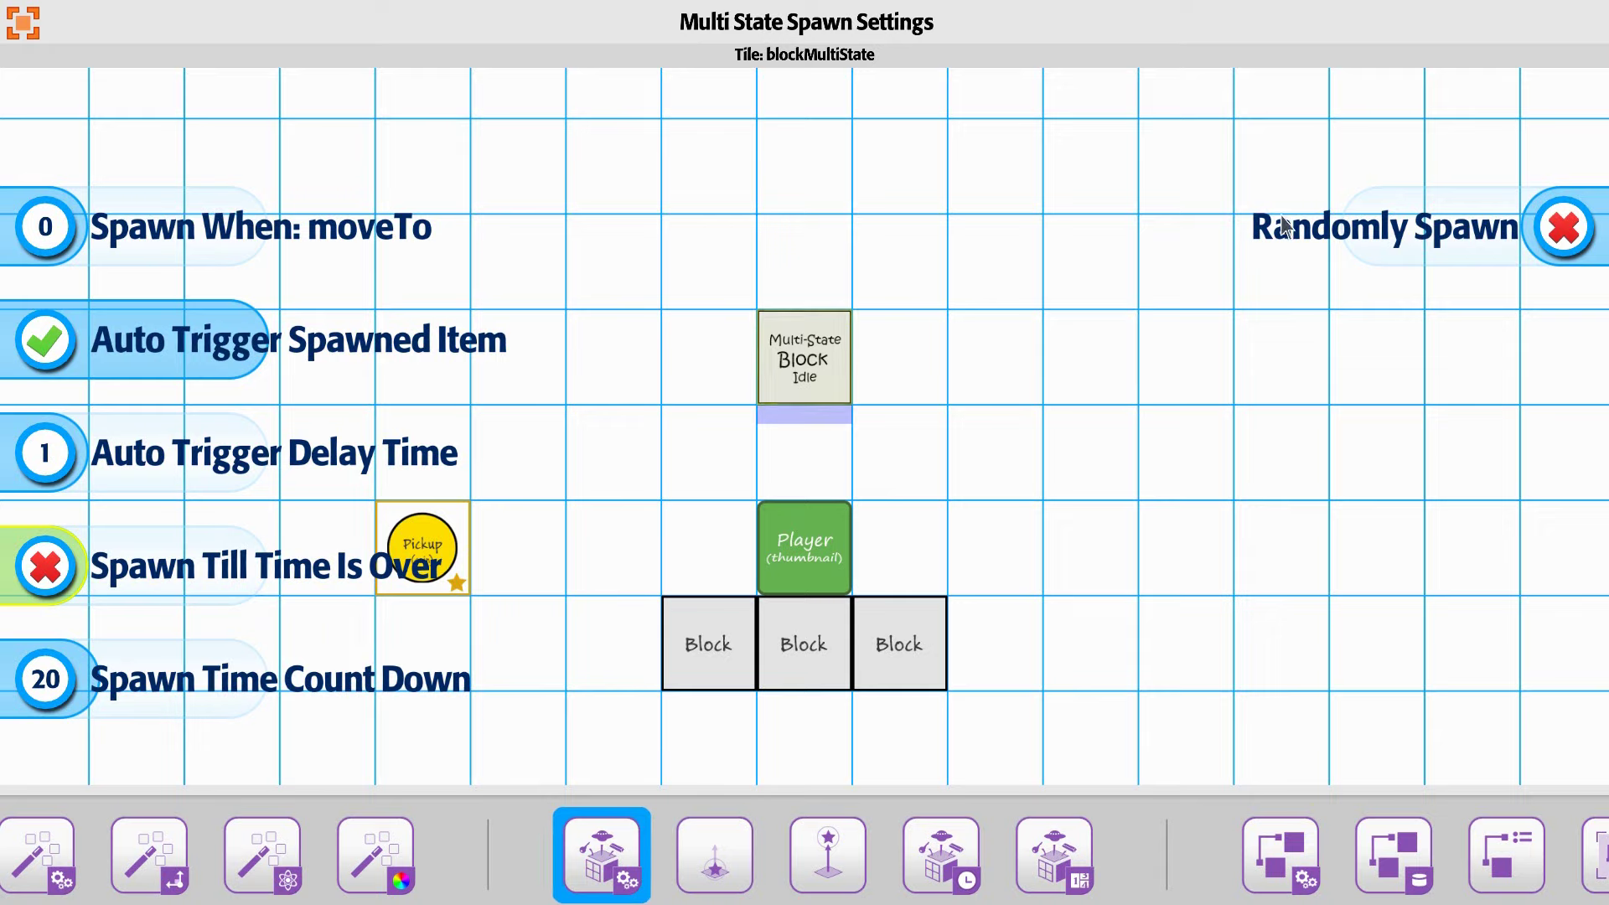
Review the block's spawn start position, end position, spawn time and spawn counter settings.
click(712, 859)
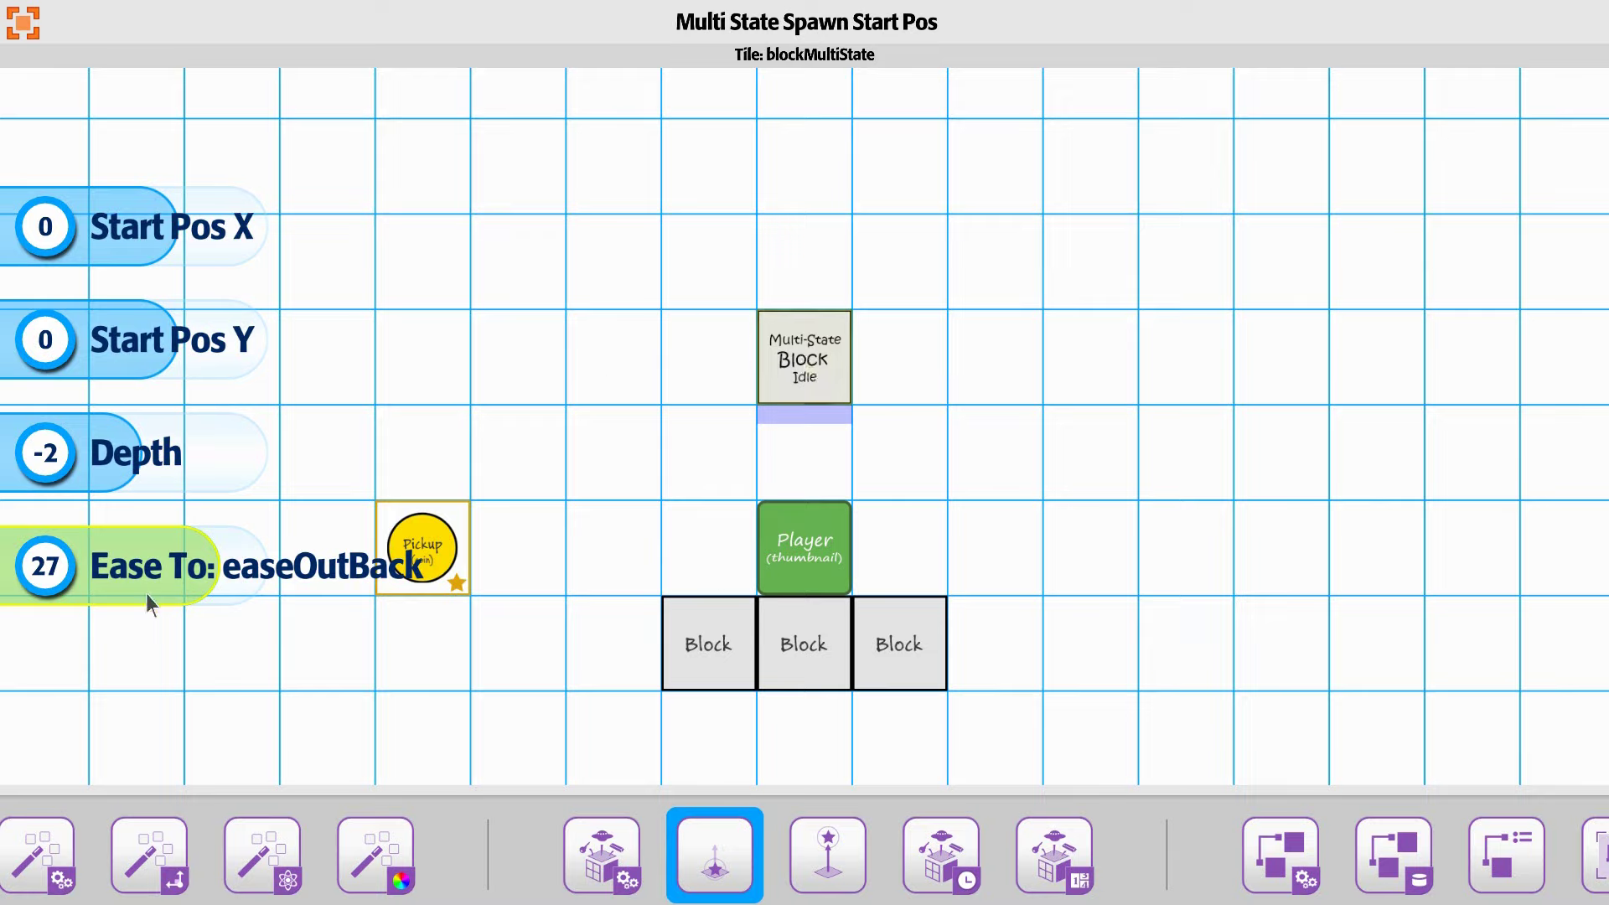
click(817, 853)
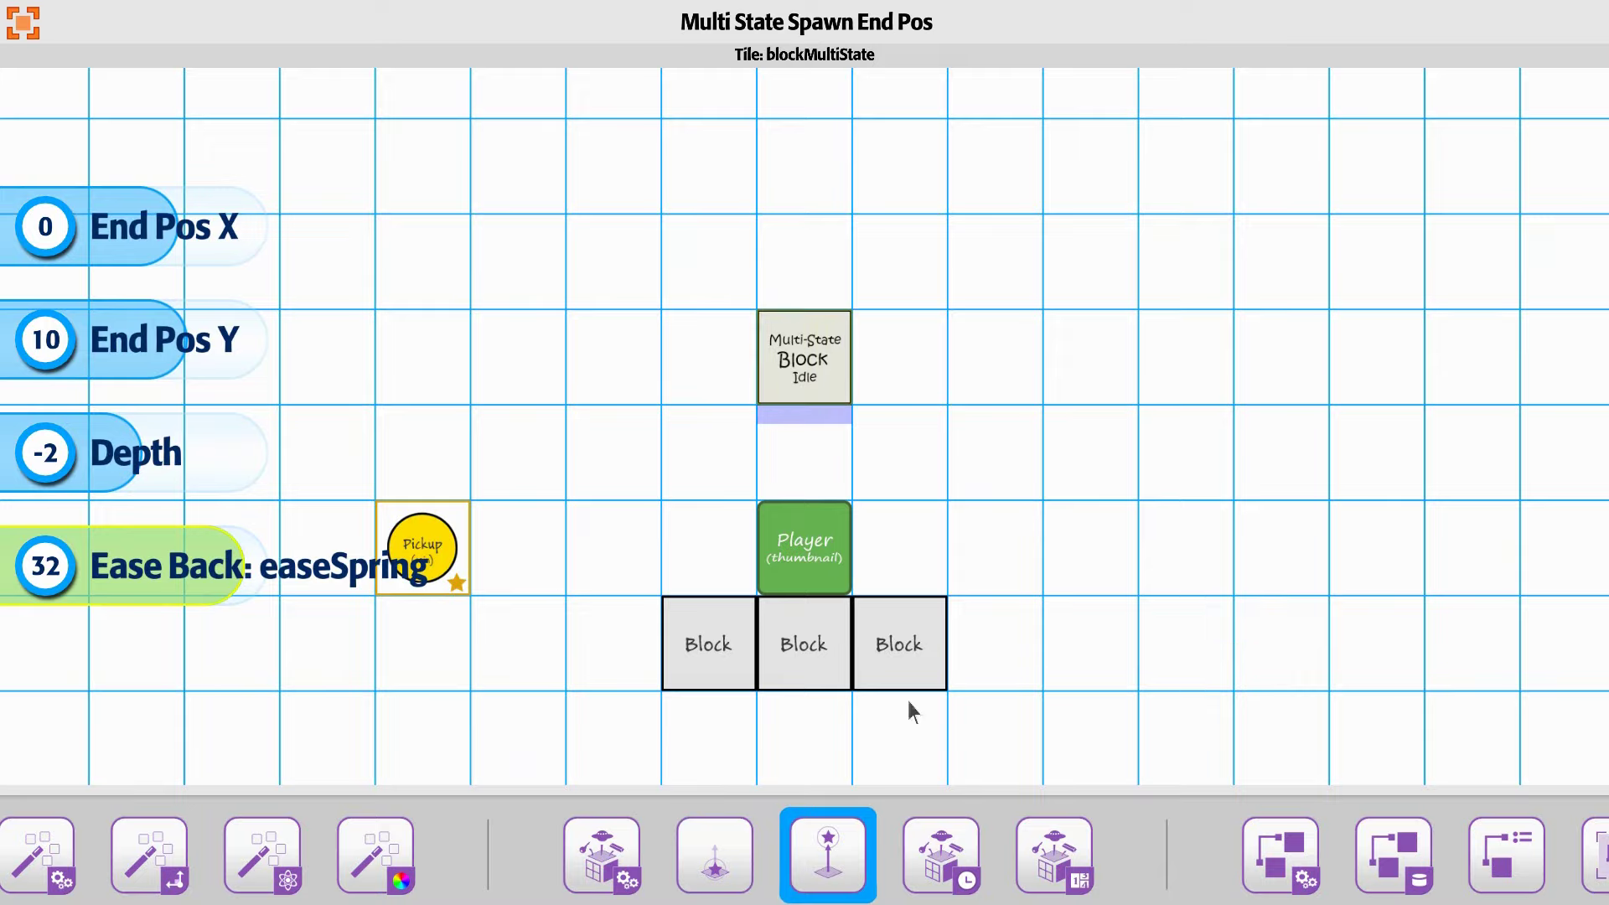
click(948, 882)
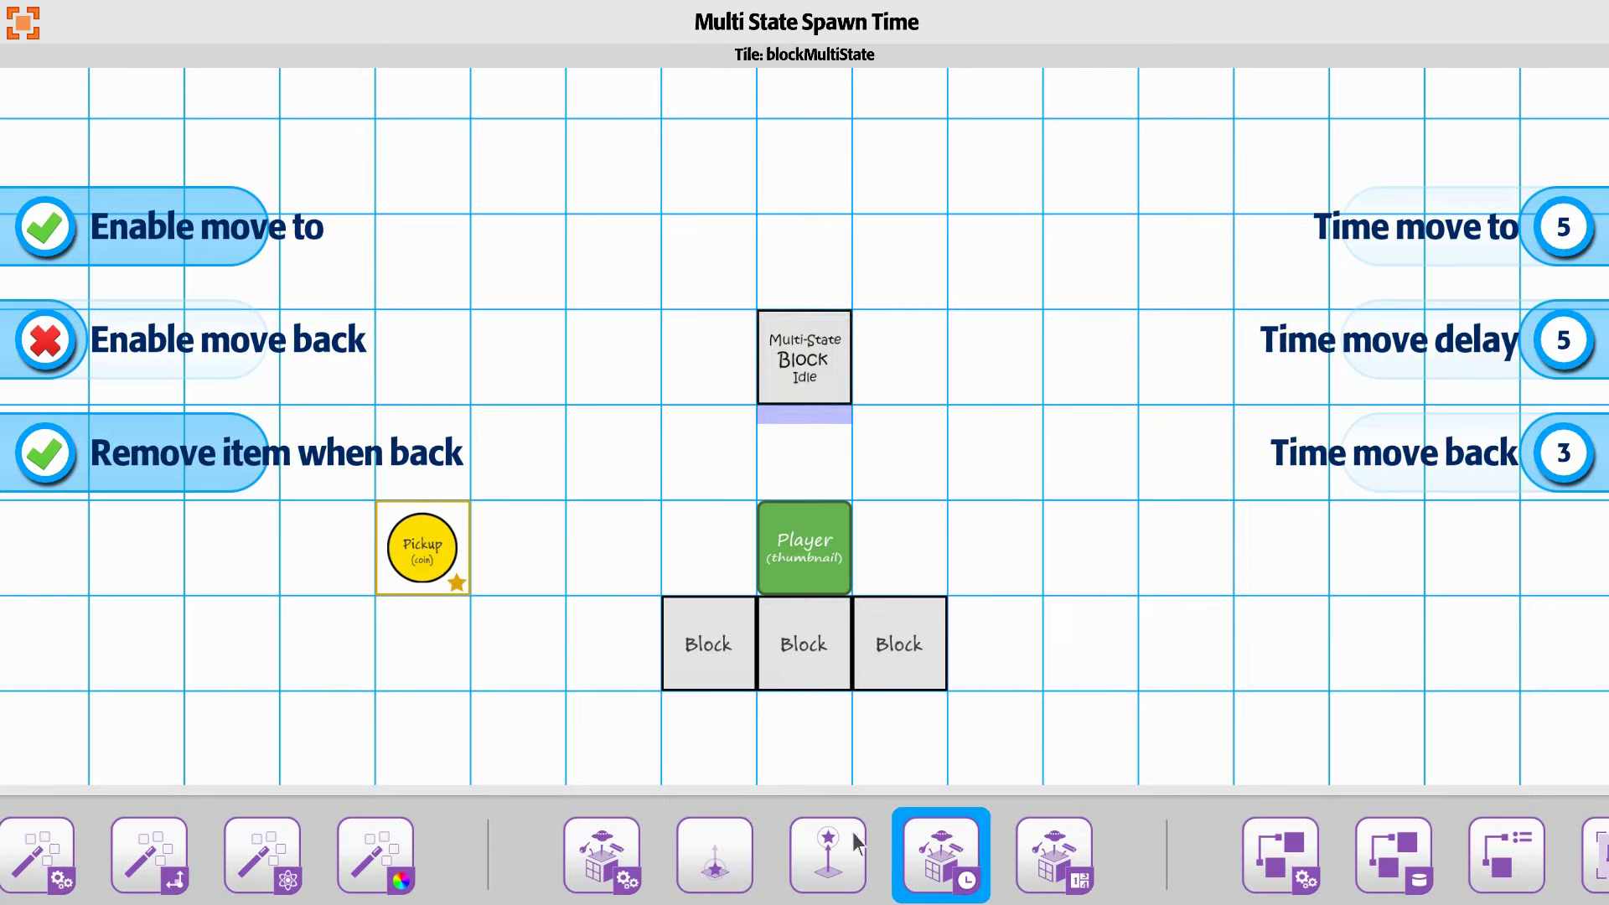
click(1052, 848)
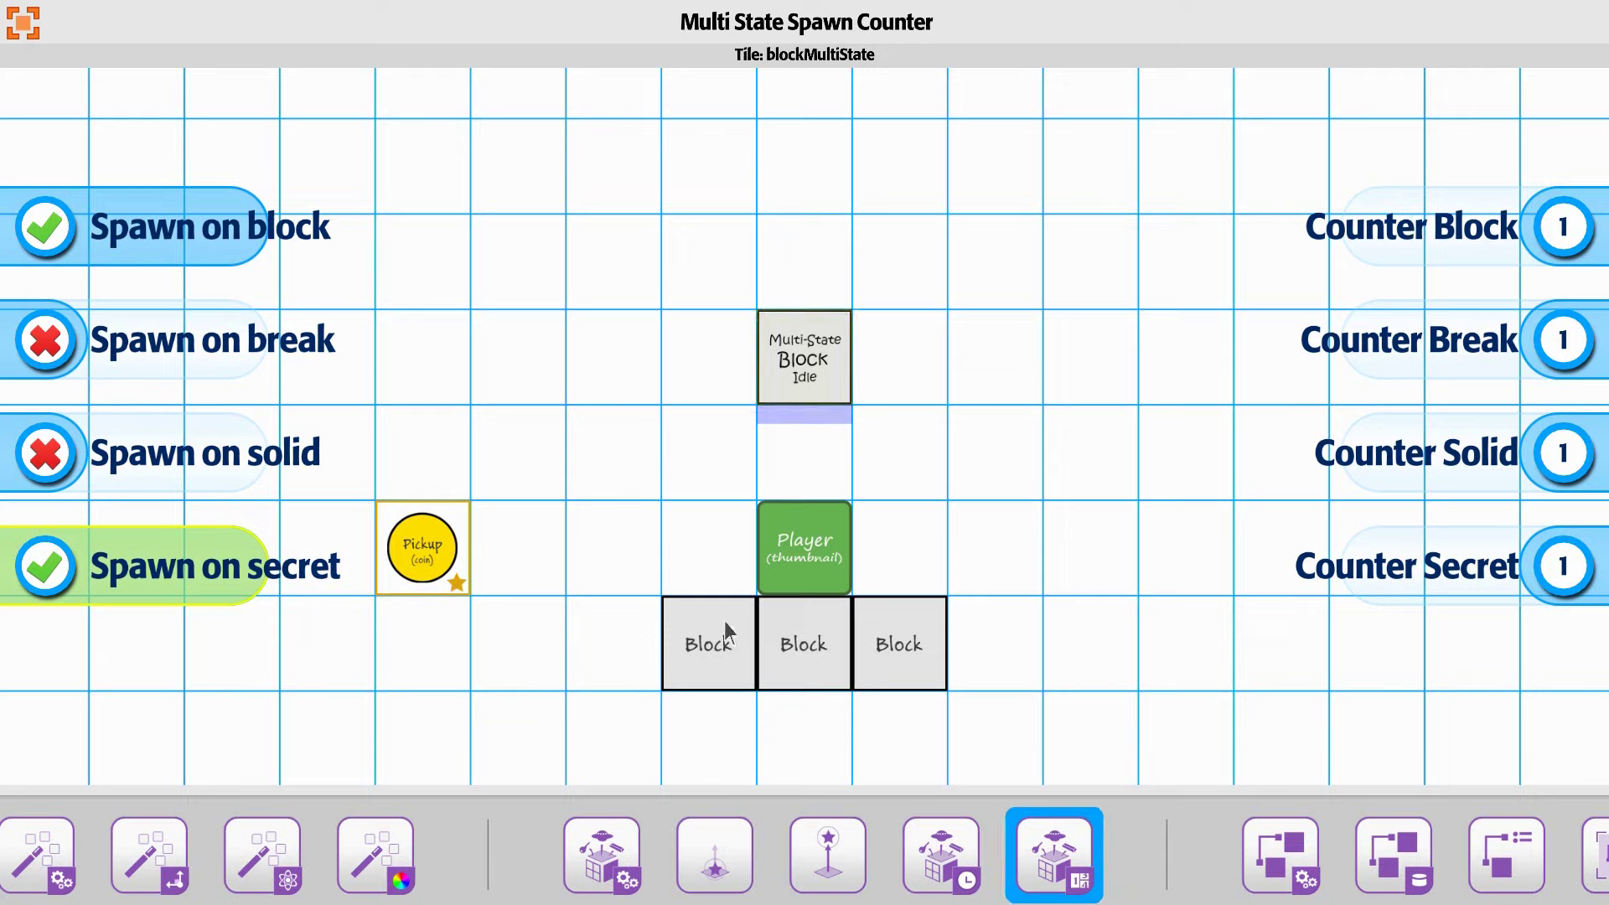
Leave the block's settings, play-test the level with the linked coin and stop the test.
click(560, 344)
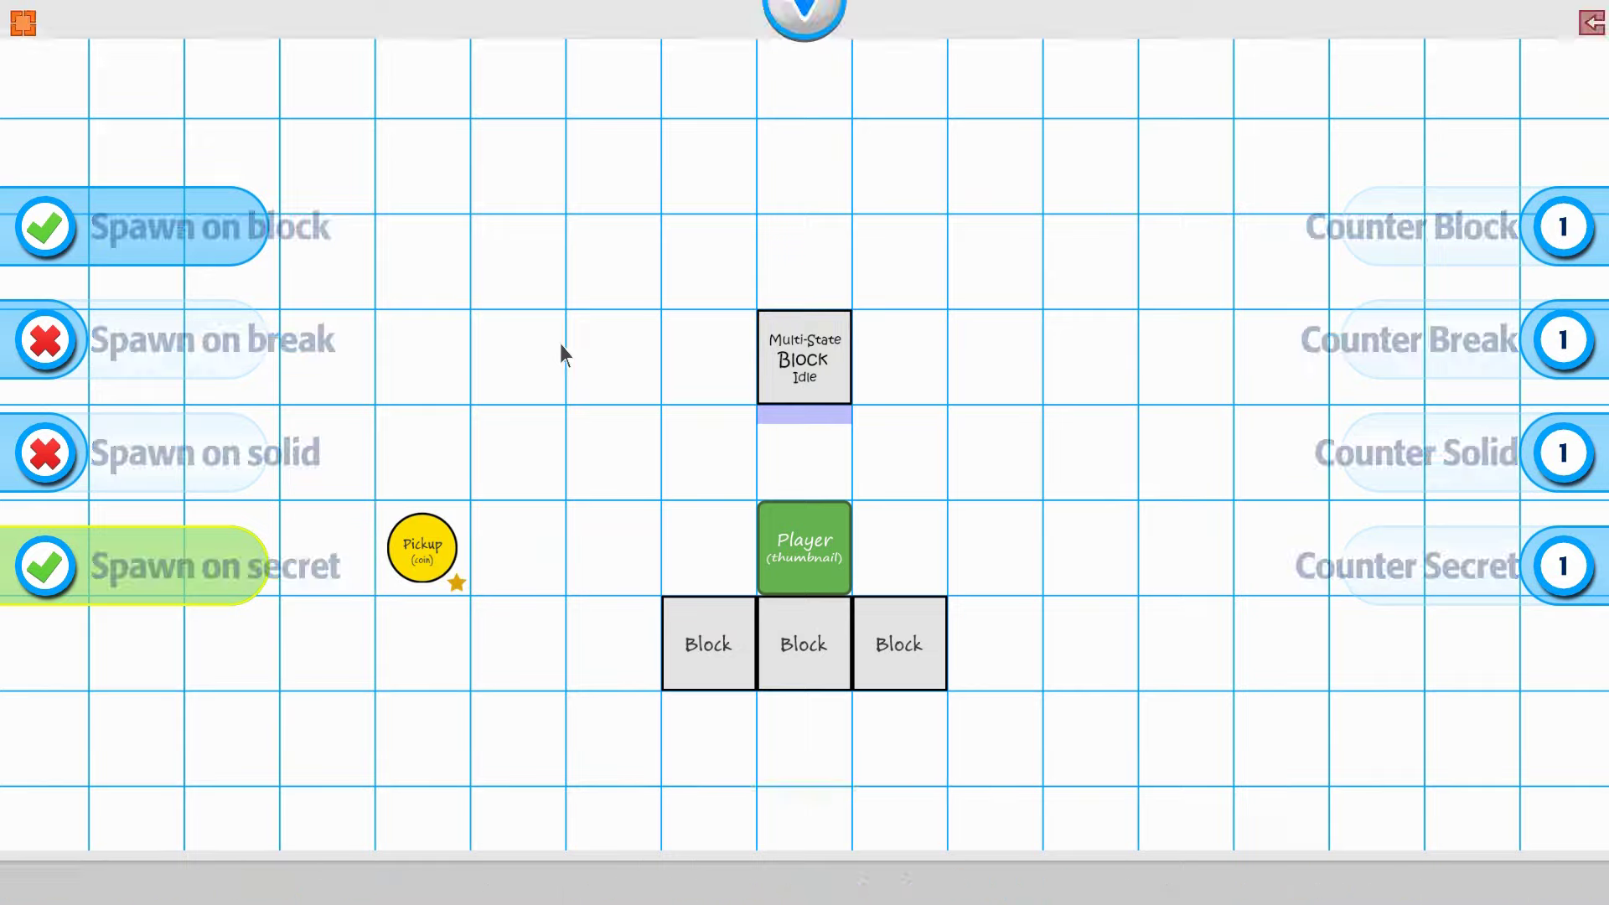
click(808, 53)
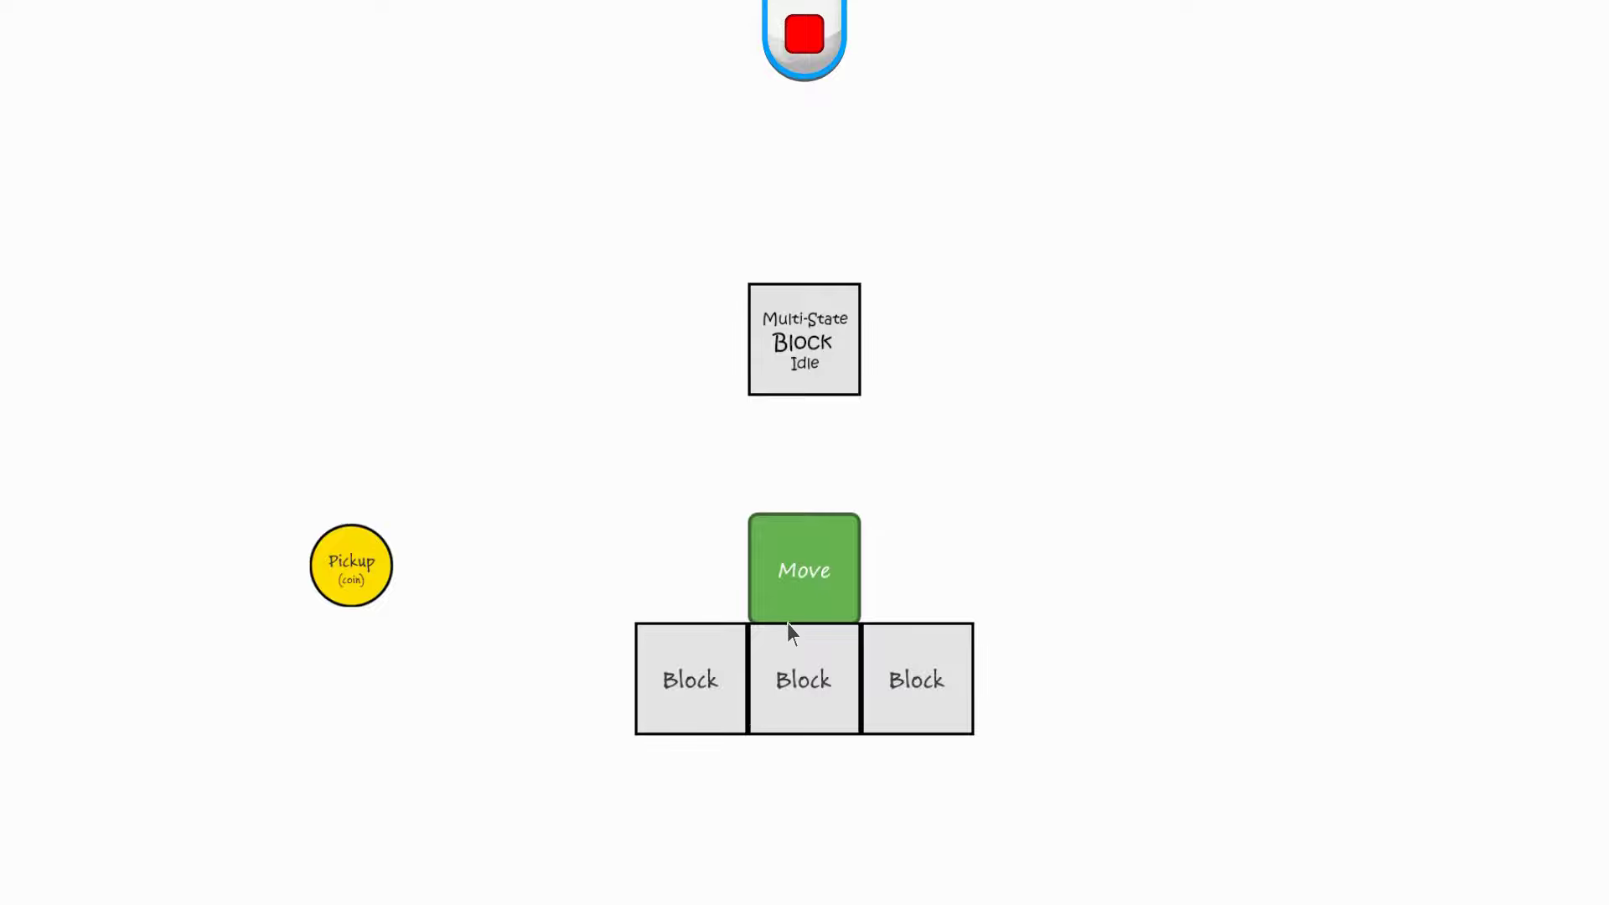
click(809, 36)
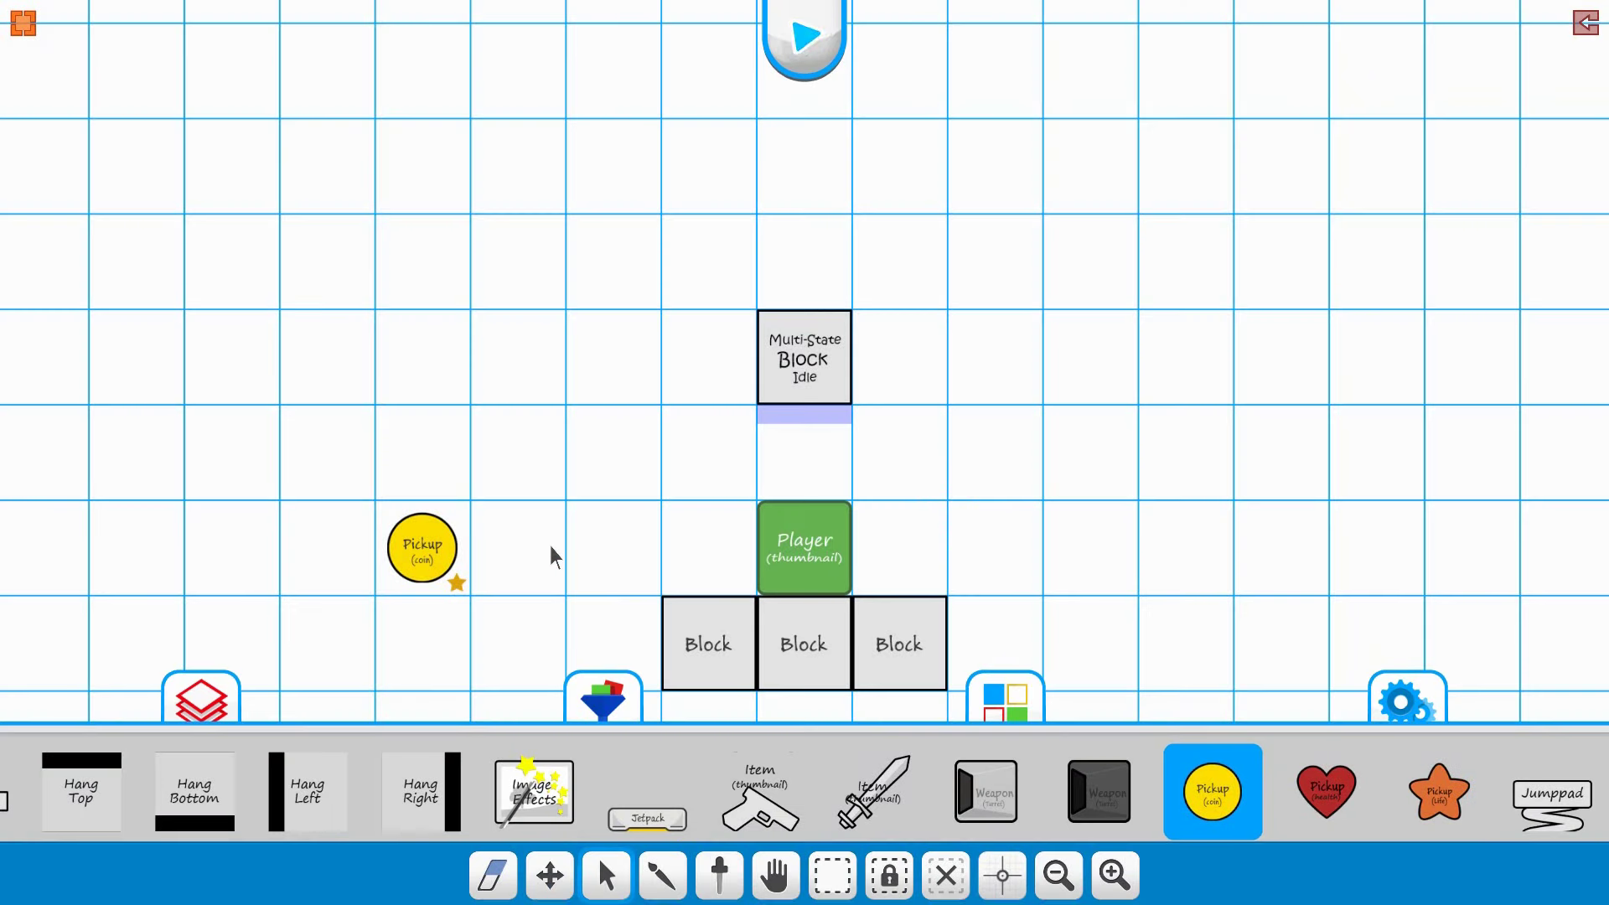
Set the Multi-State Block's Auto Trigger Delay Time to 10 in its spawn settings and start a play test.
click(802, 377)
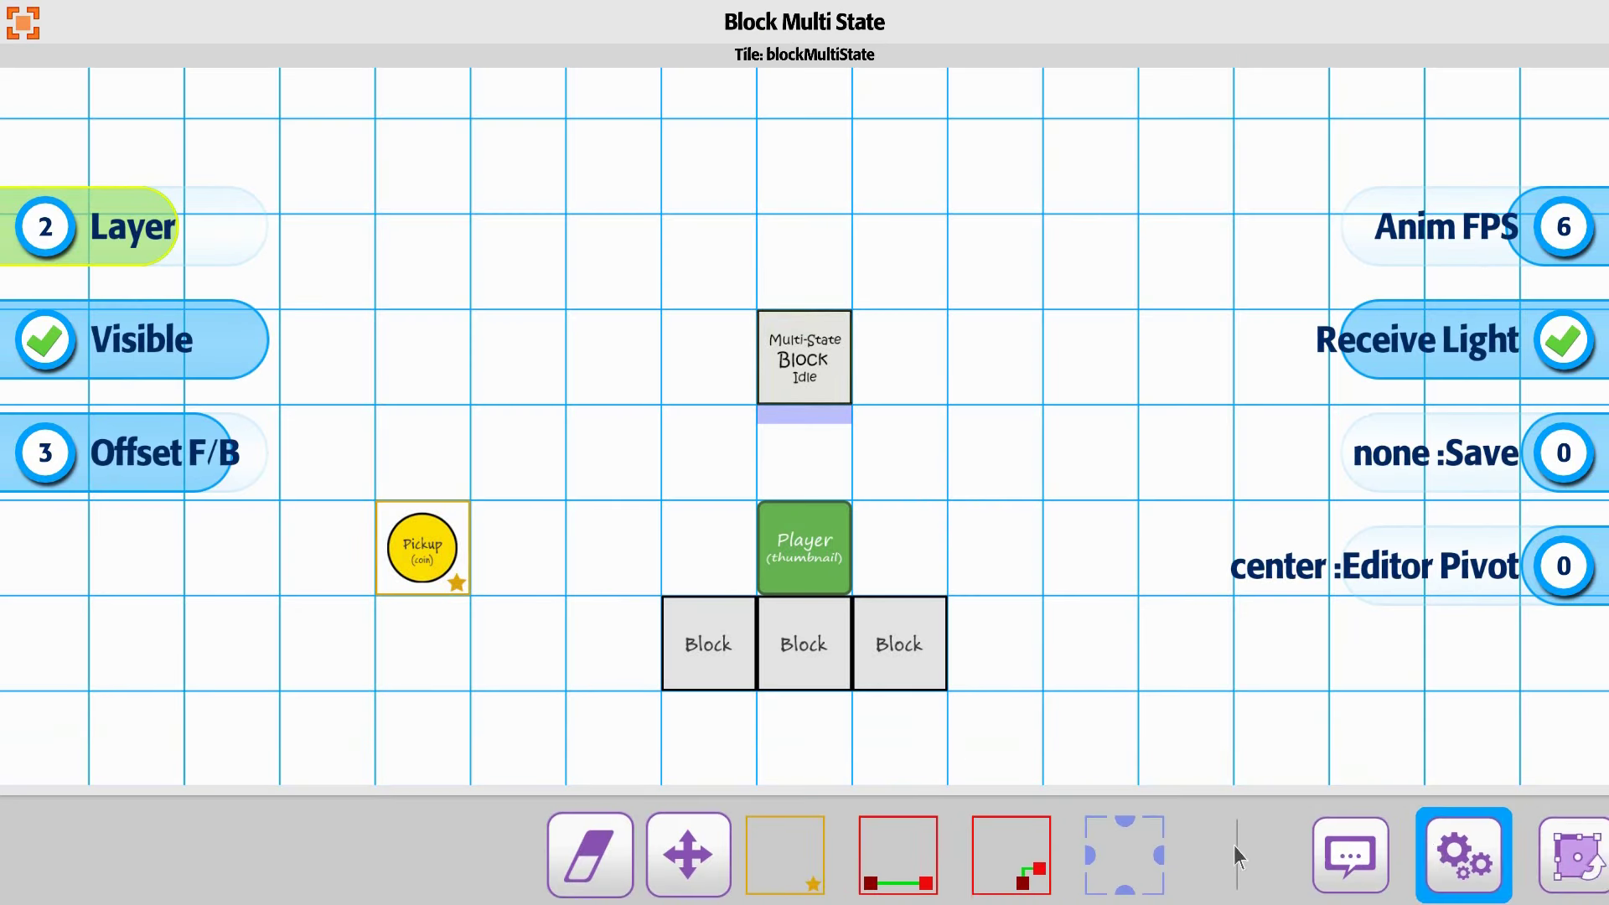
drag(1207, 869, 33, 859)
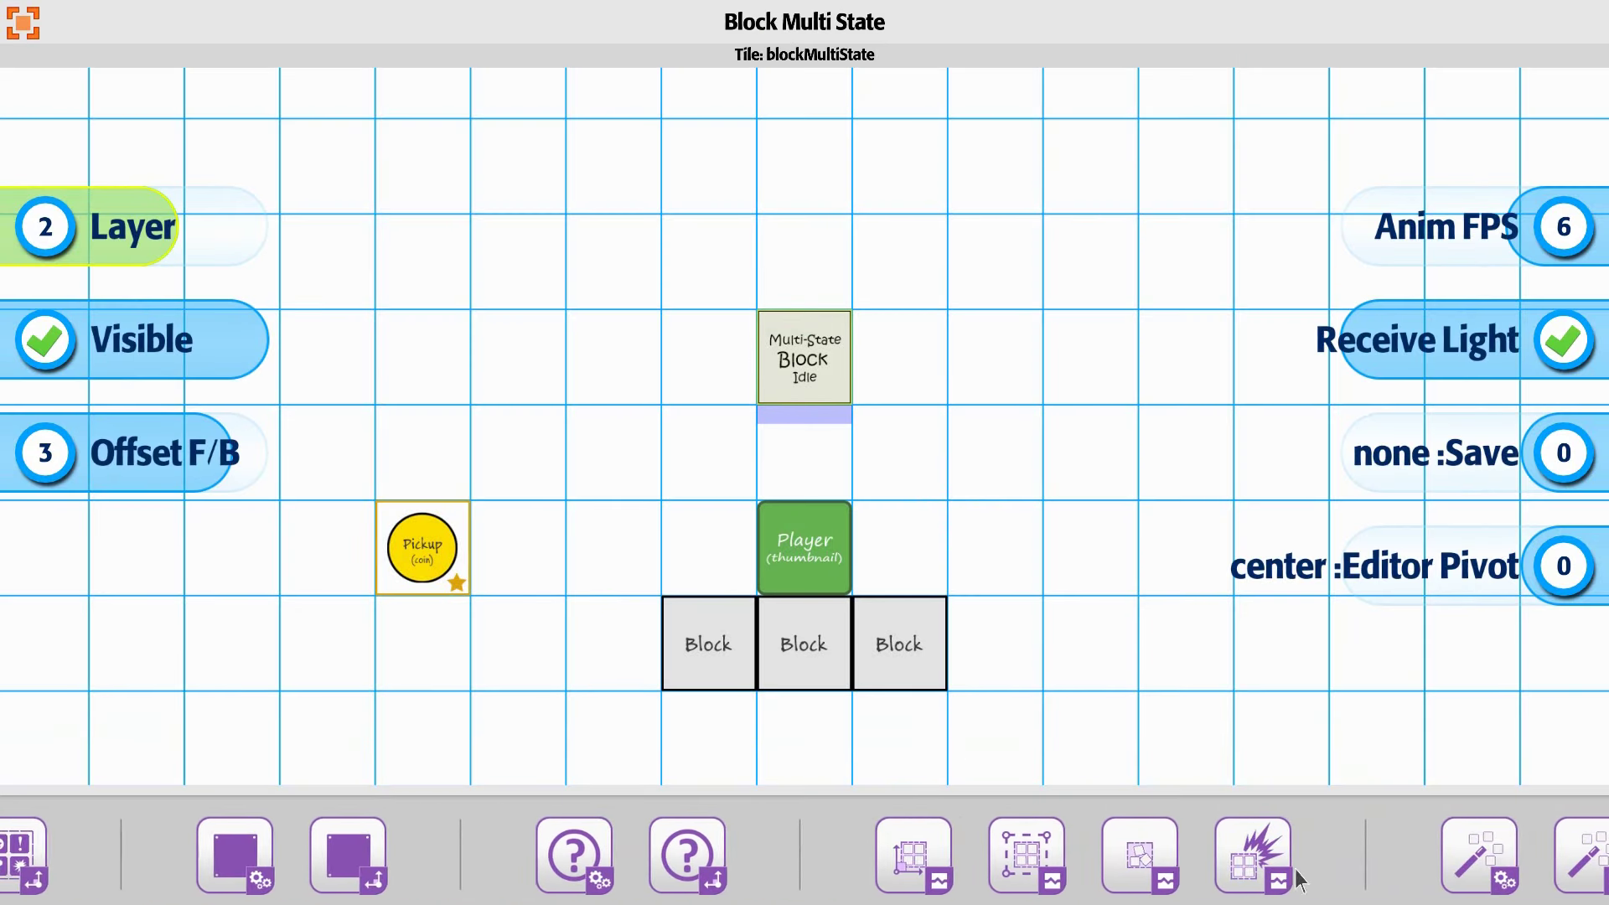
drag(1297, 876, 34, 874)
drag(706, 870, 490, 868)
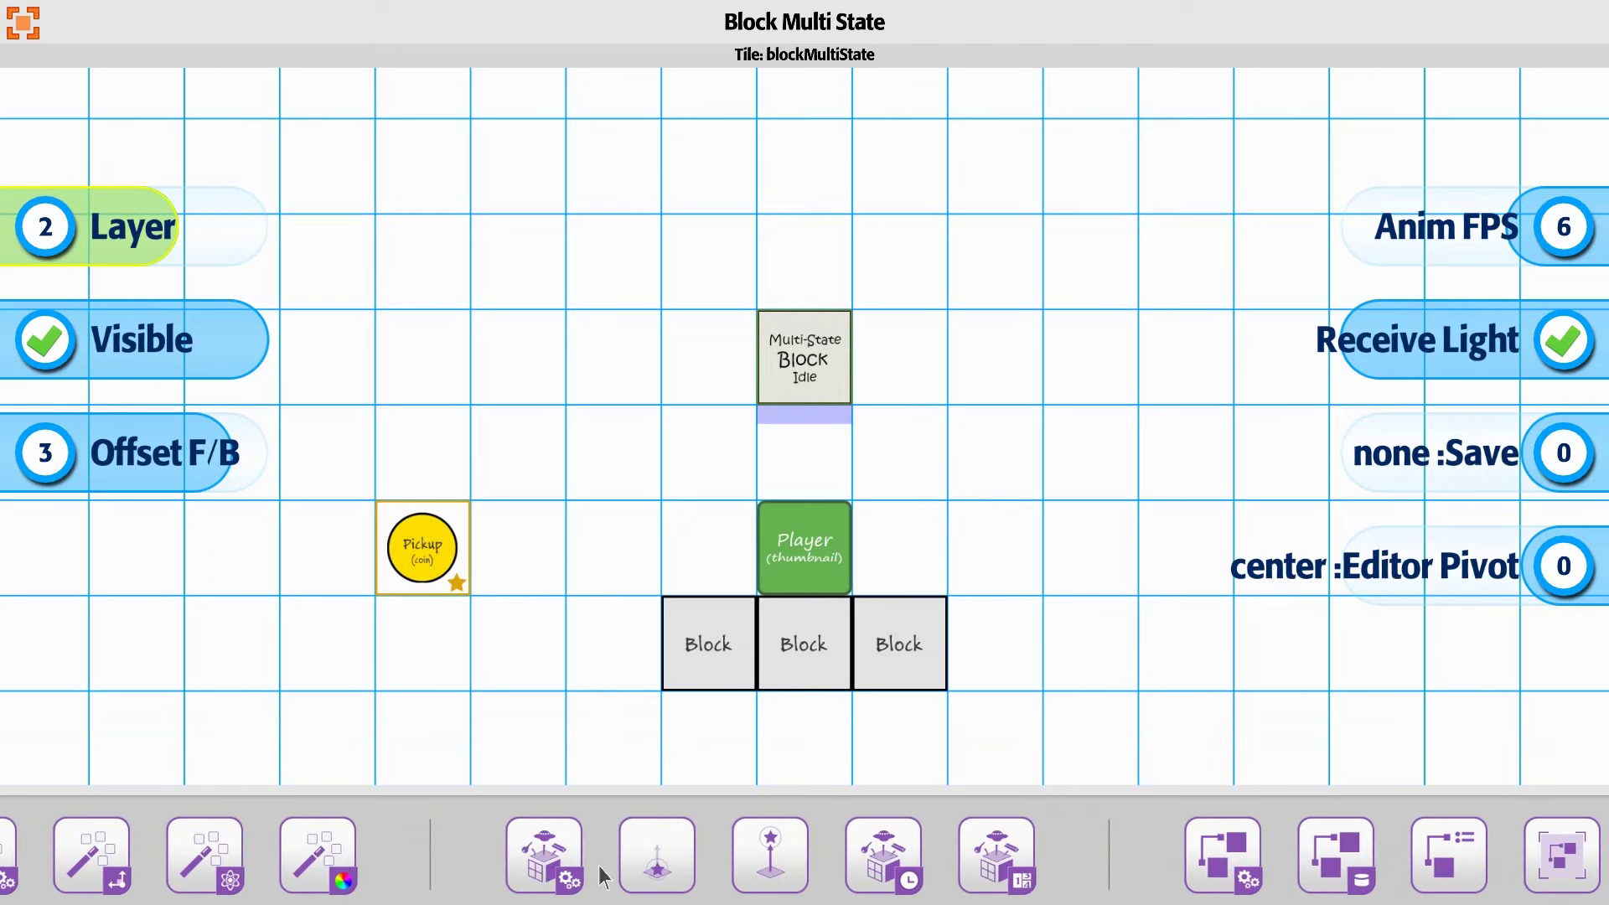
click(986, 861)
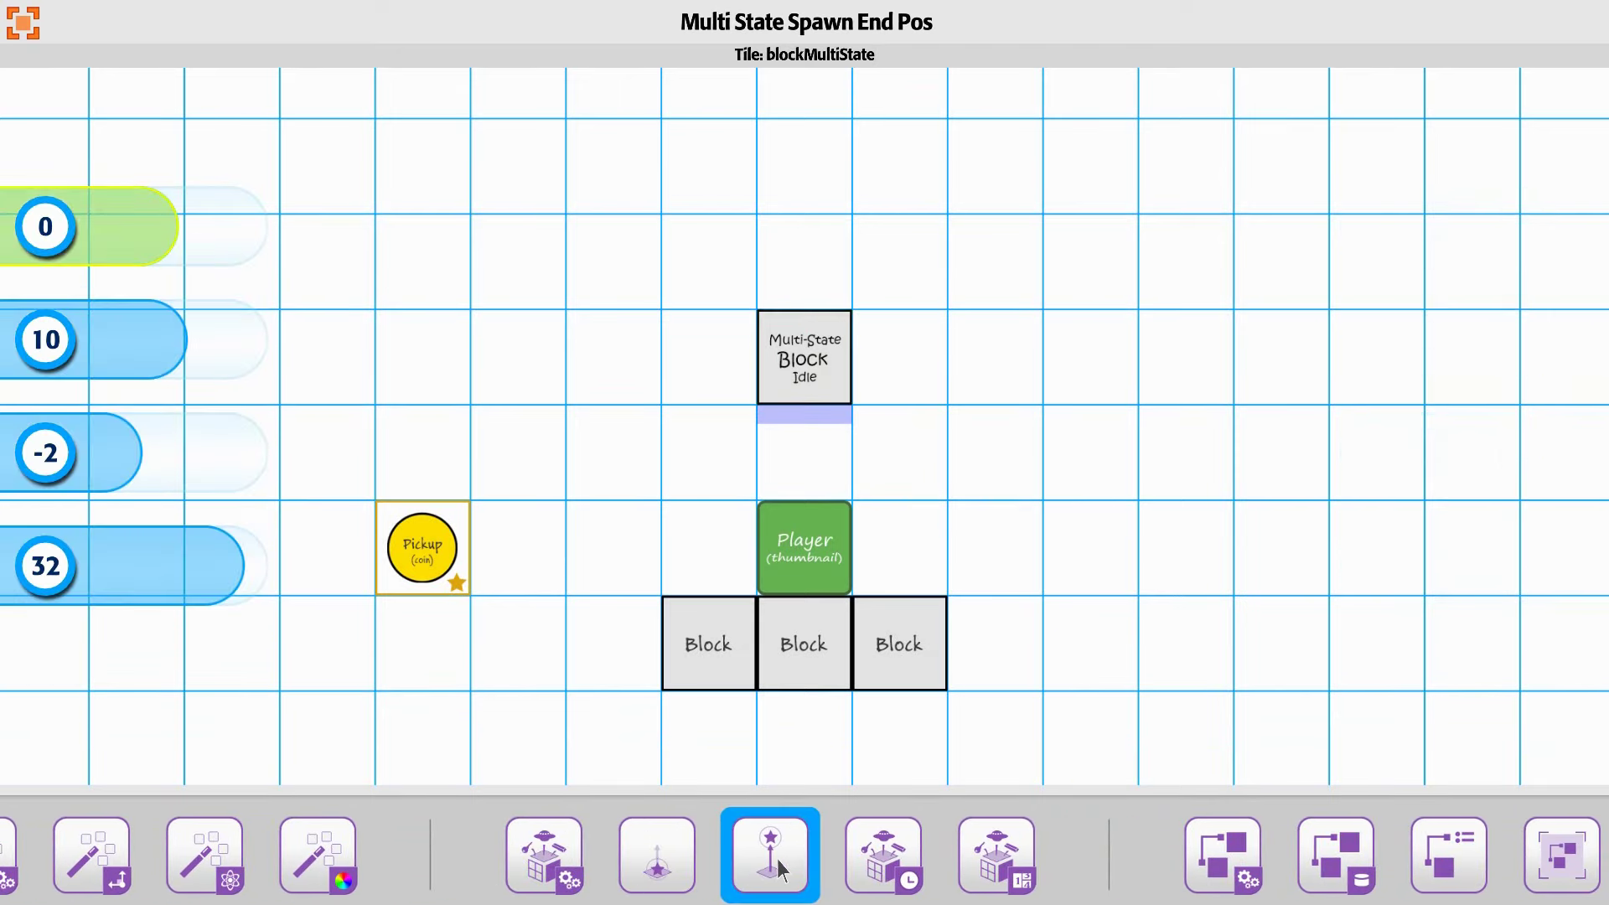
click(552, 870)
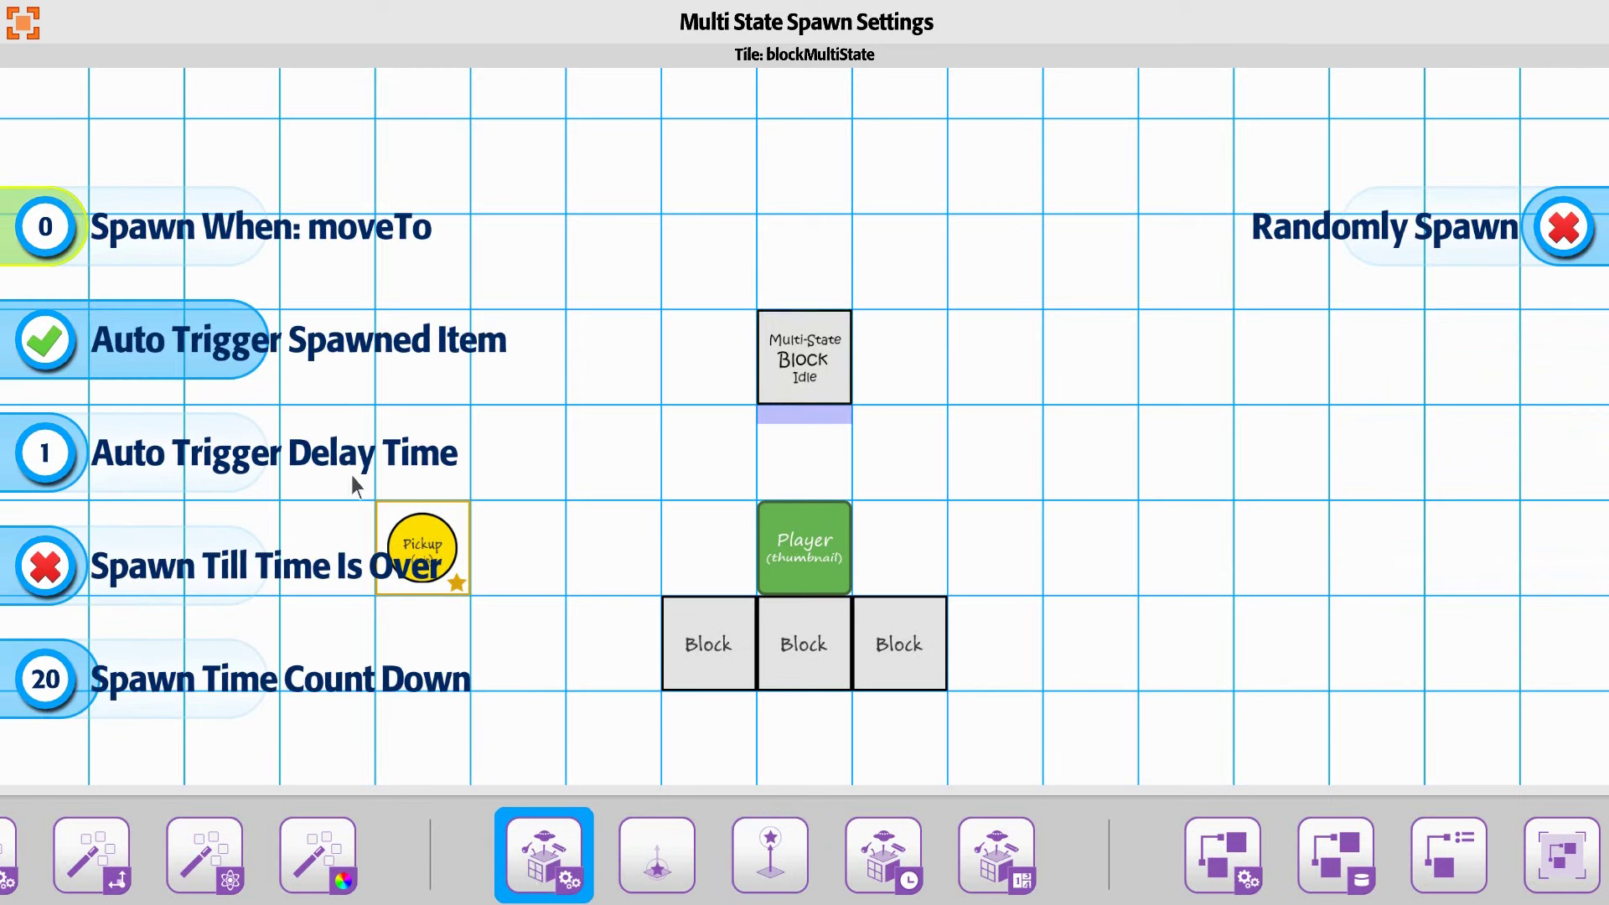
drag(67, 470, 63, 489)
scroll(173, 480, up, 2)
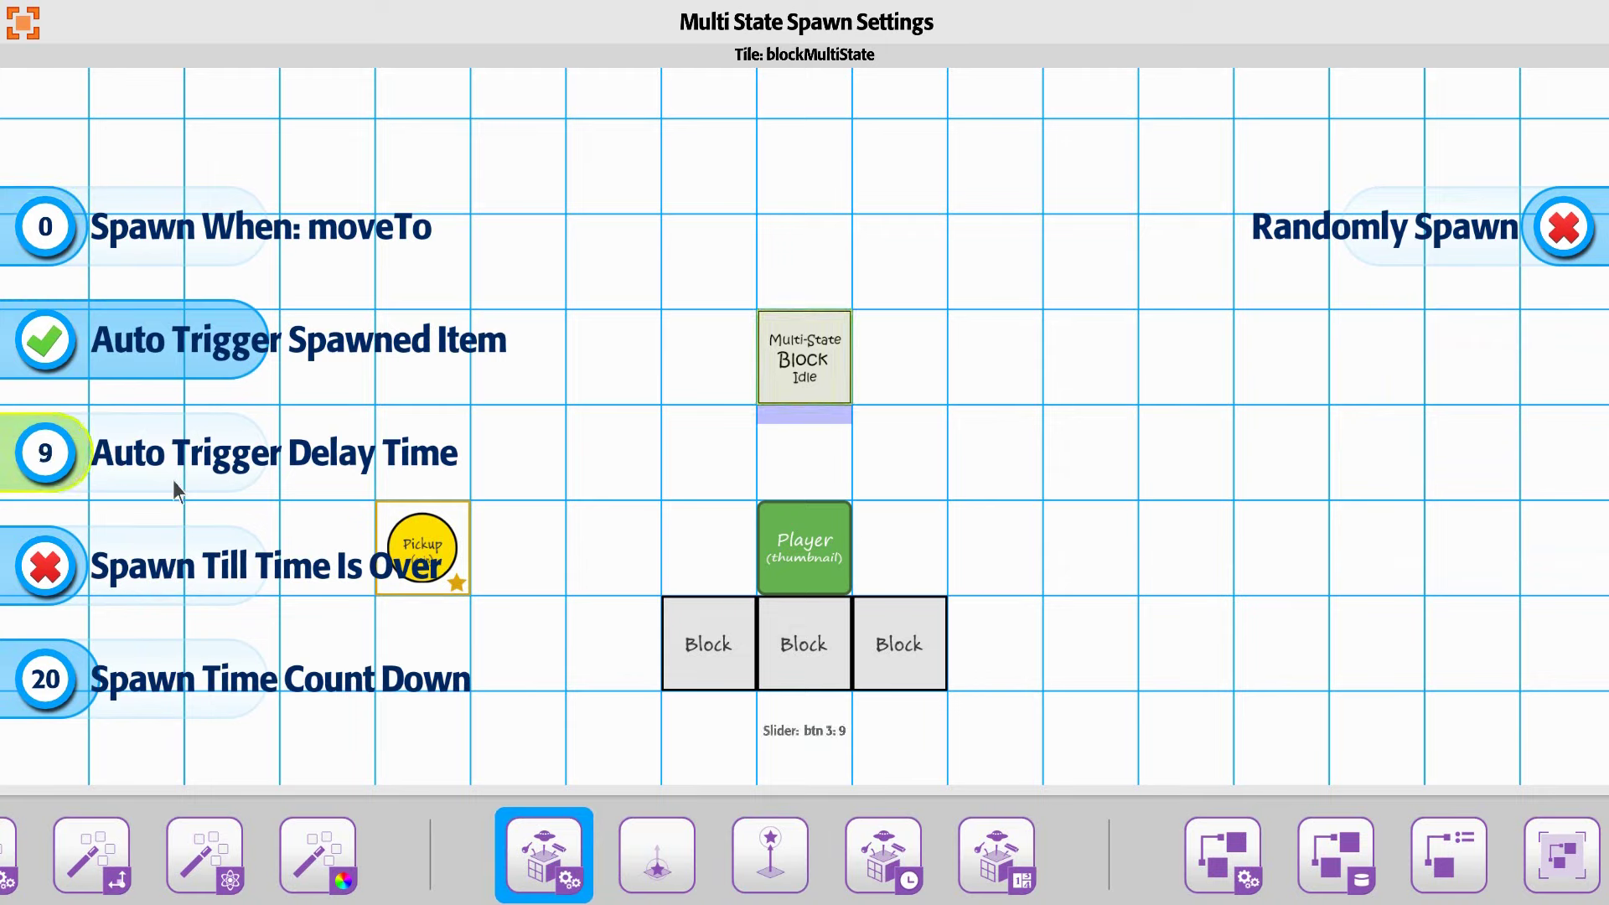
click(595, 456)
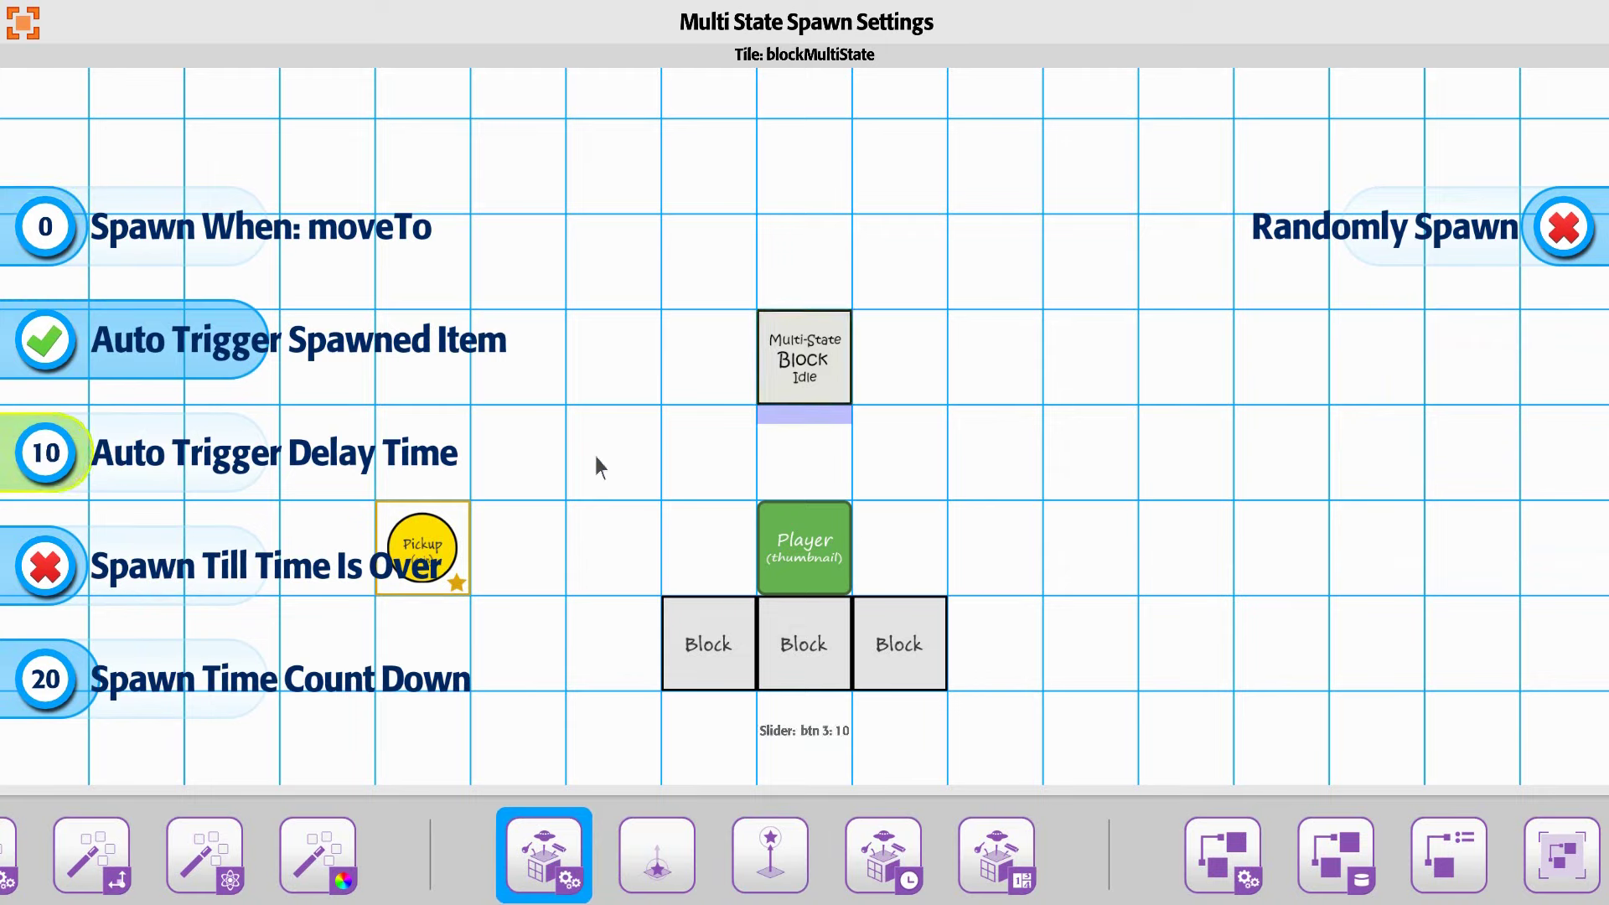
click(799, 52)
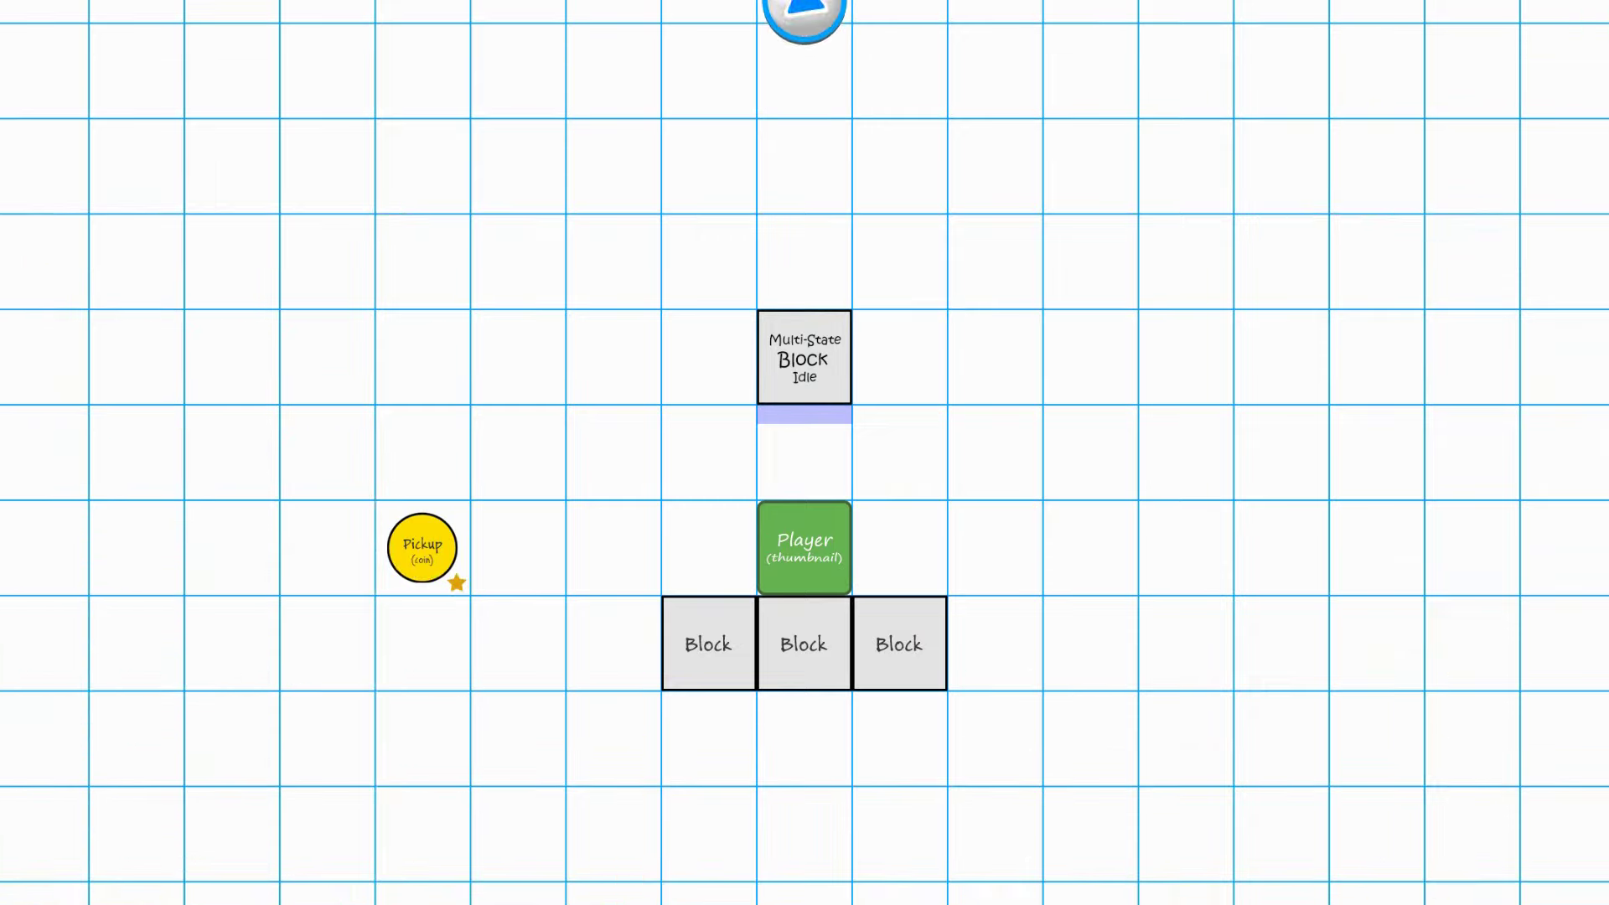